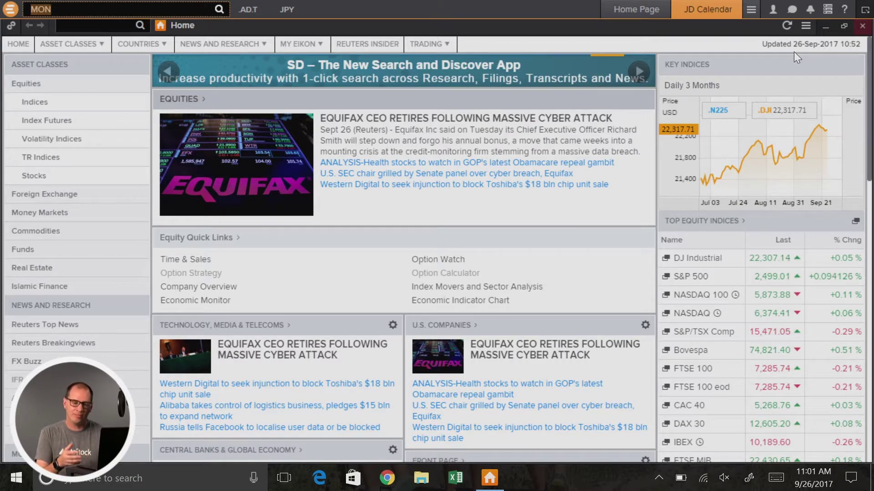
Search for MON, open the Monitor app and maximize its window
key("BackSpace")
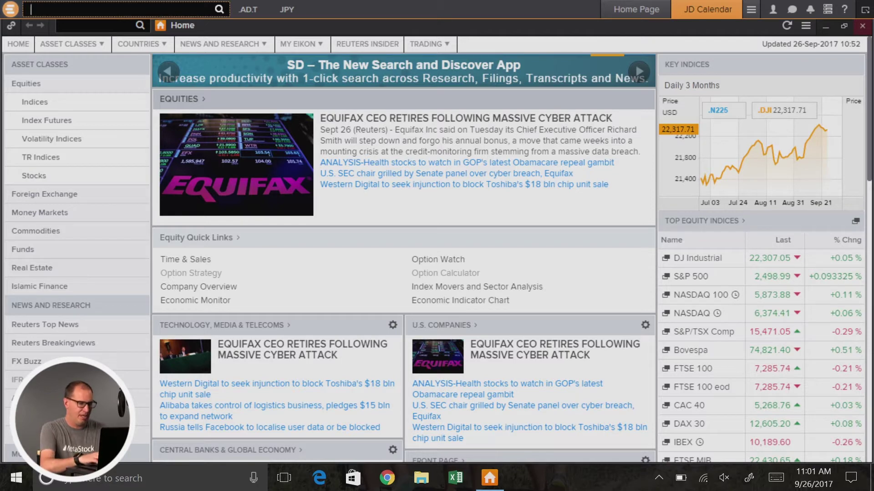
type("MON")
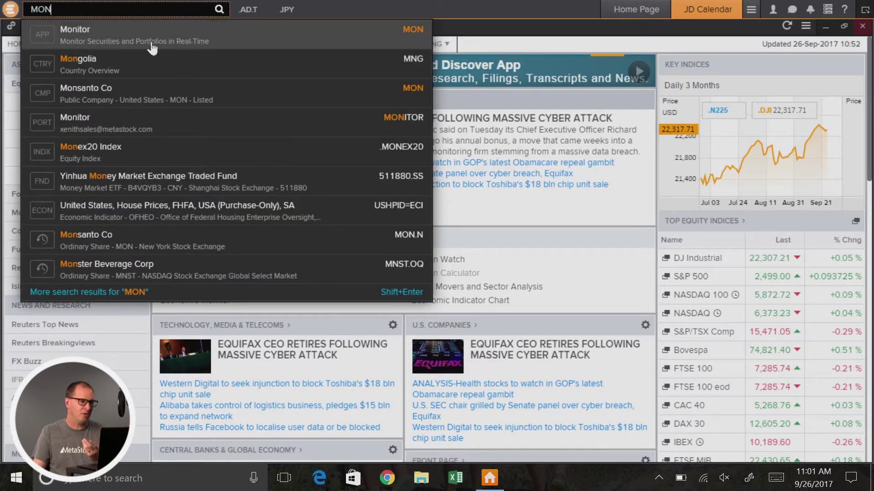
left_click(152, 37)
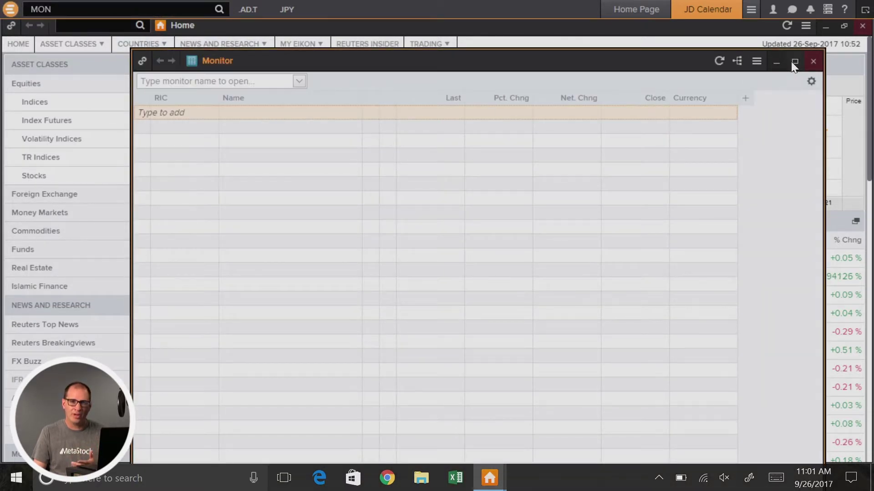
left_click(792, 64)
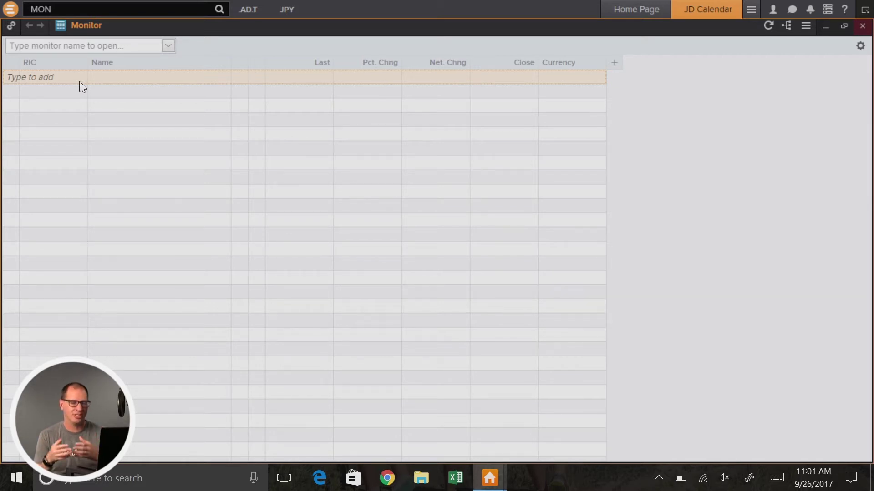
Add Apple (AAPL.O) and IBM as the first two instruments in the empty monitor
left_click(54, 78)
type("aaap")
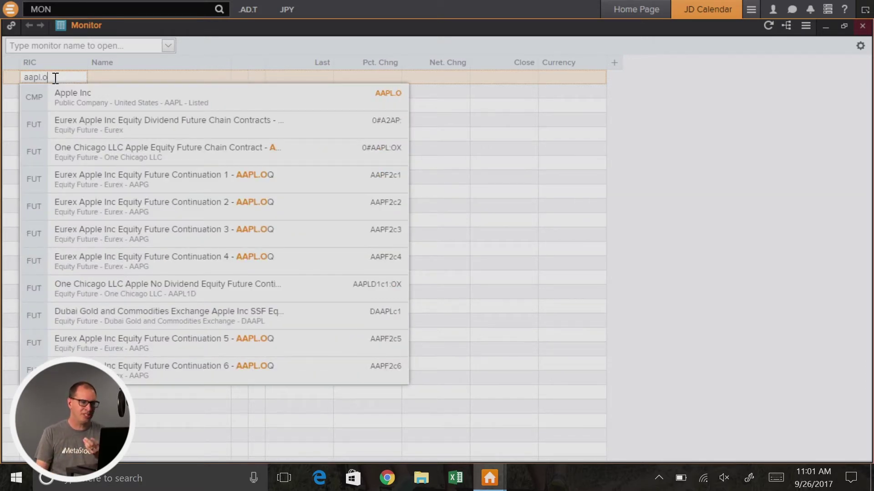
left_click(88, 103)
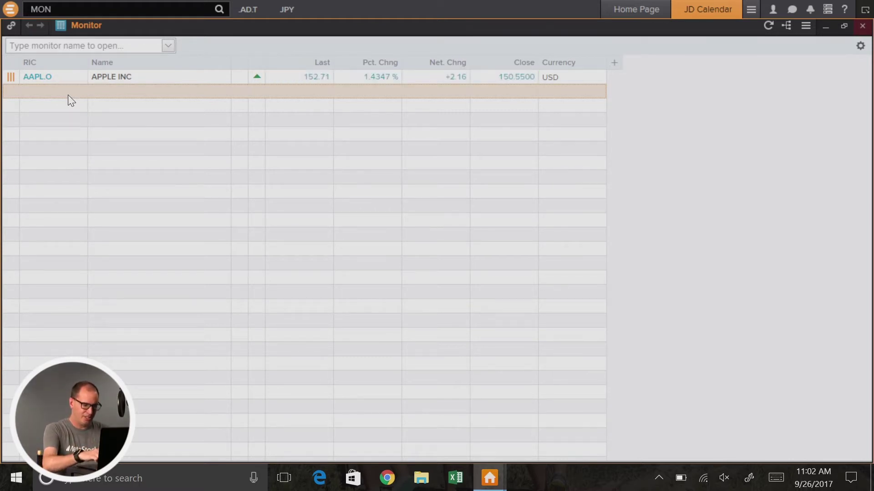
left_click(69, 94)
type("ibm")
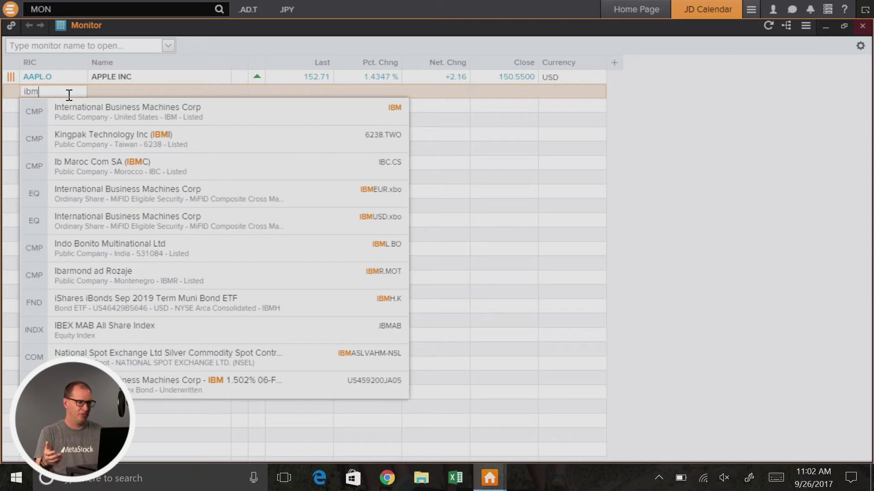
left_click(69, 108)
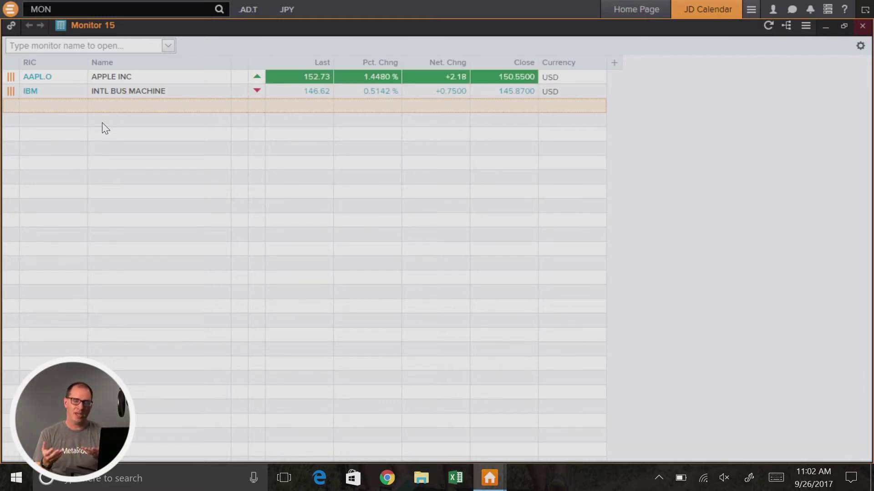
Delete the Apple and IBM rows from the monitor
left_click(78, 81)
key("Delete")
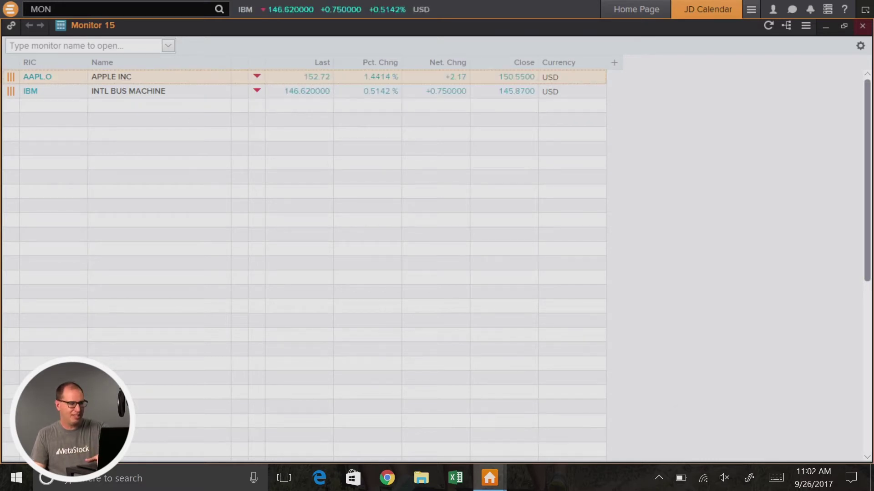
key("Delete")
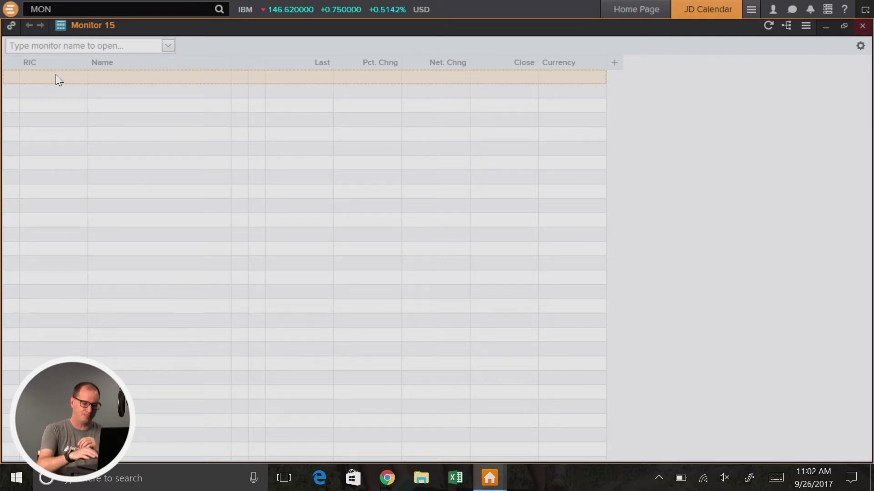
Add the Dow Jones Industrial Average index (.DJI) to the monitor and expand it to list its constituents
type(".dji")
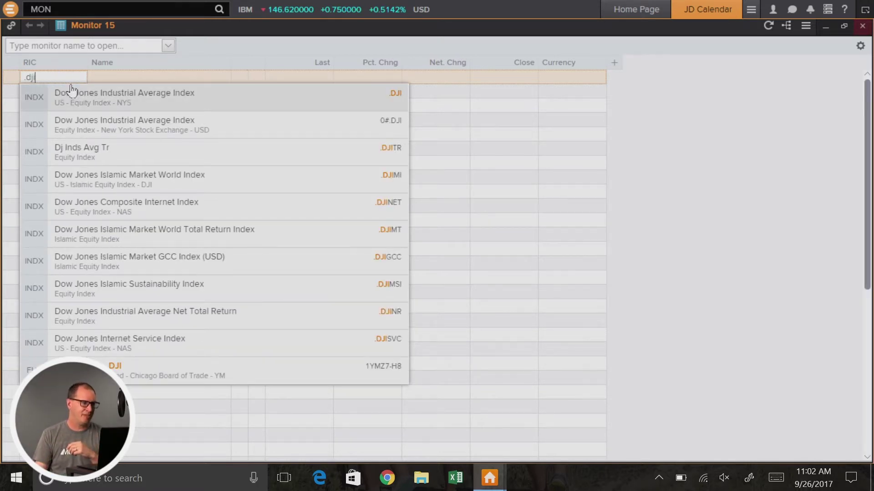
left_click(70, 104)
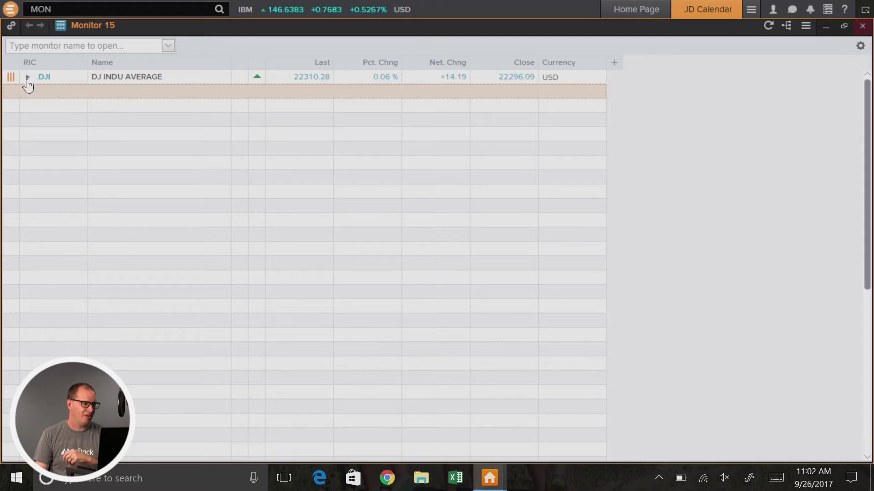
left_click(27, 78)
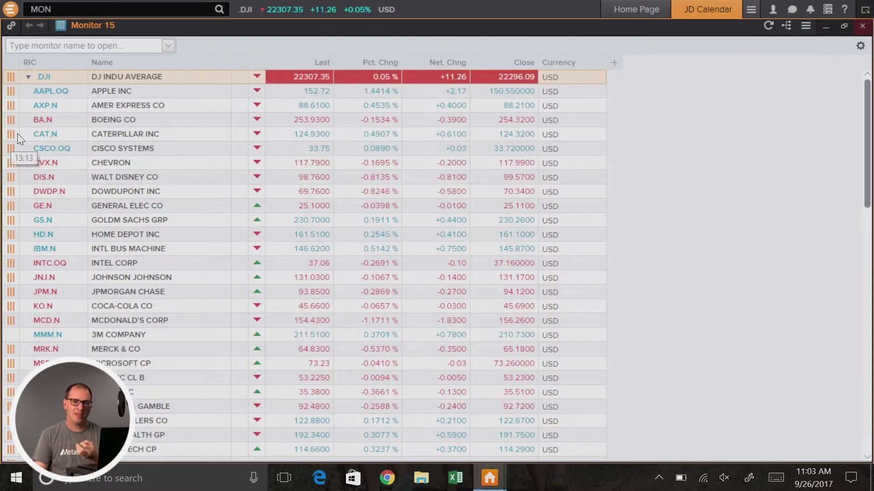
View the quote and news for Apple from its constituent row, and close the opened windows
double_click(11, 93)
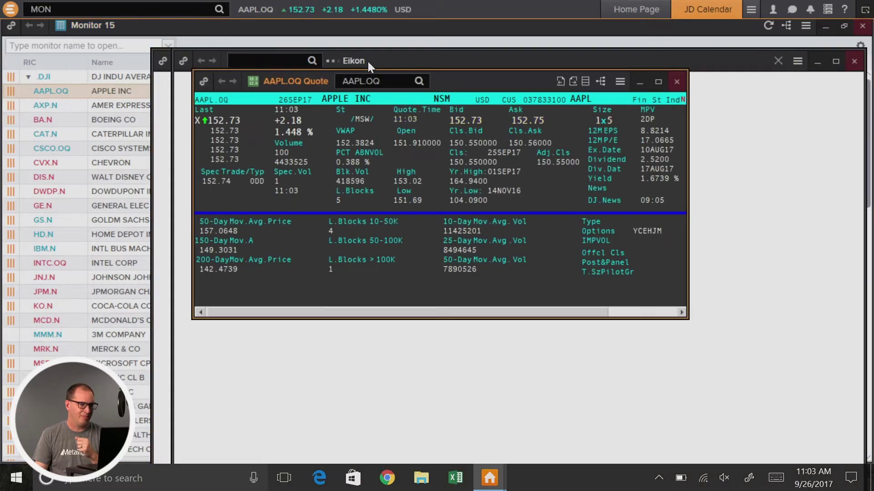
left_click_drag(453, 80, 467, 94)
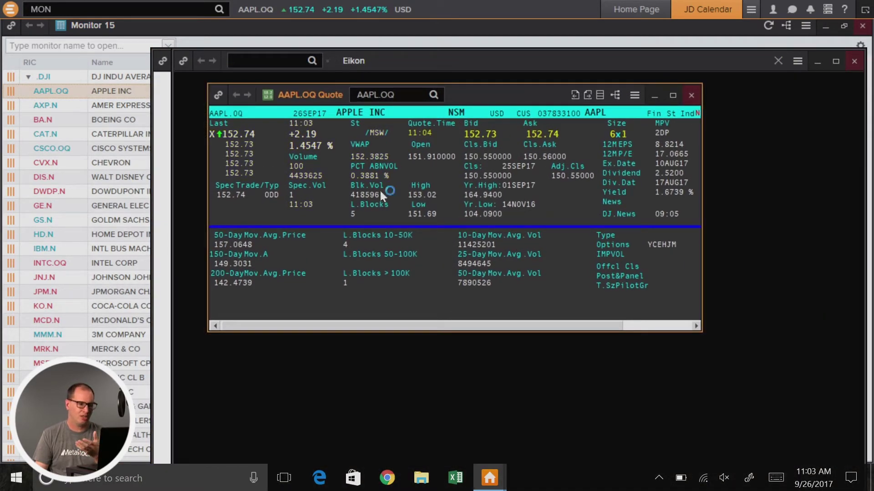
left_click(692, 96)
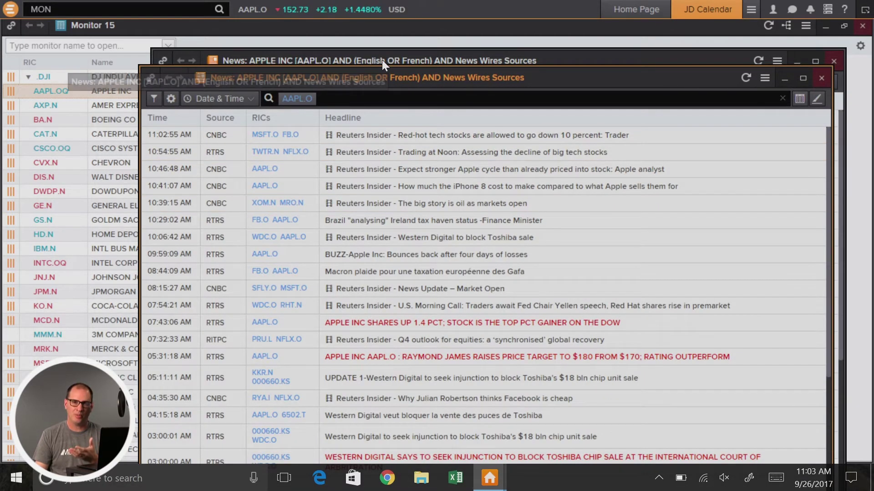
left_click(820, 74)
left_click(829, 63)
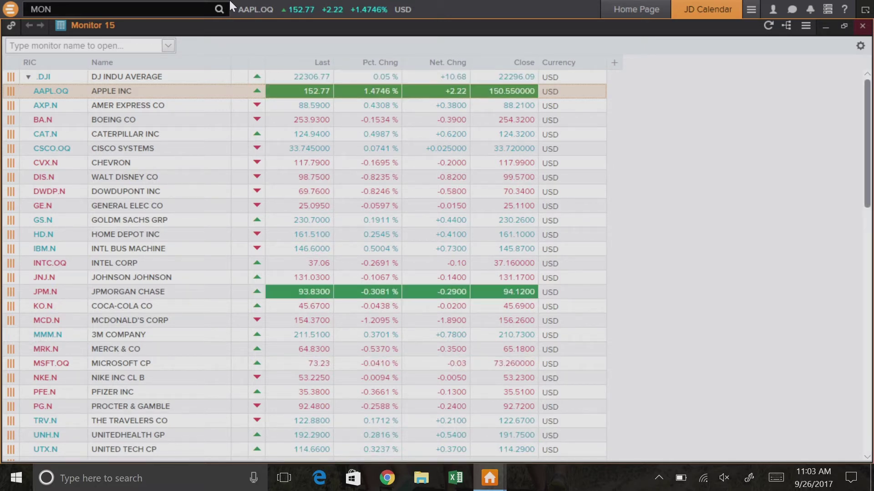
Collapse the .DJI index and delete its row from the monitor
left_click(27, 77)
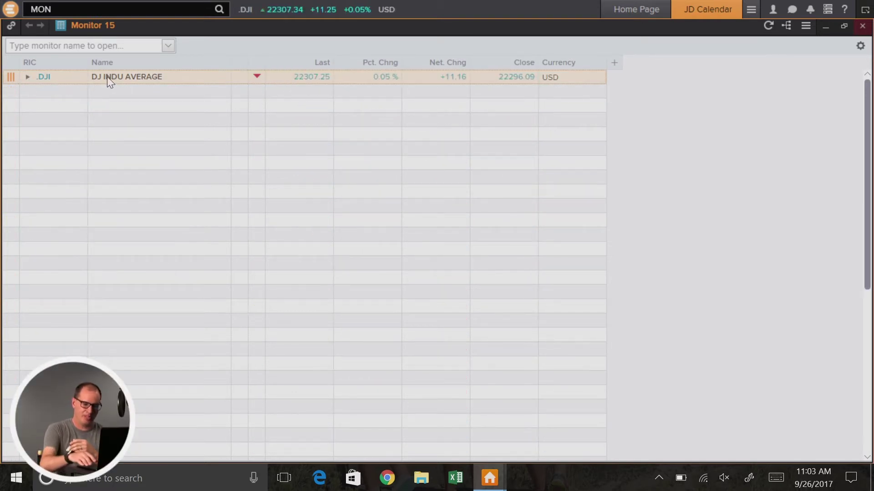
key("Delete")
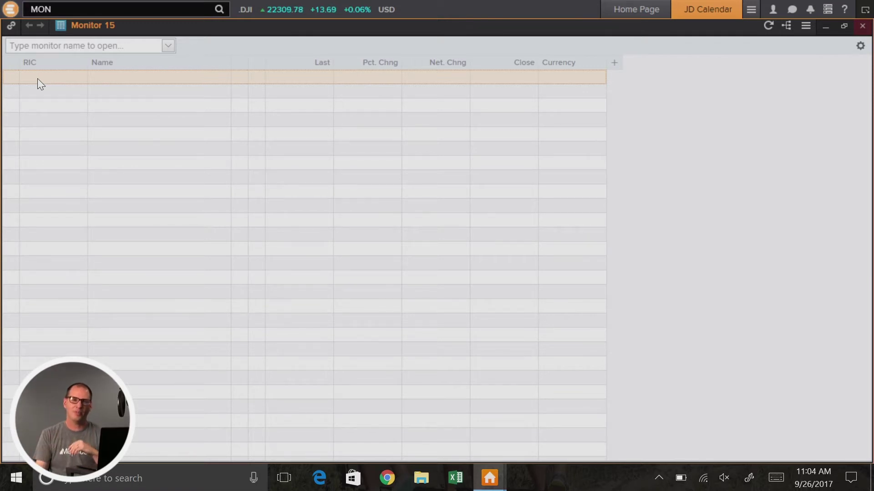
Insert a header row titled "Stocks" in the first row of the monitor
right_click(37, 78)
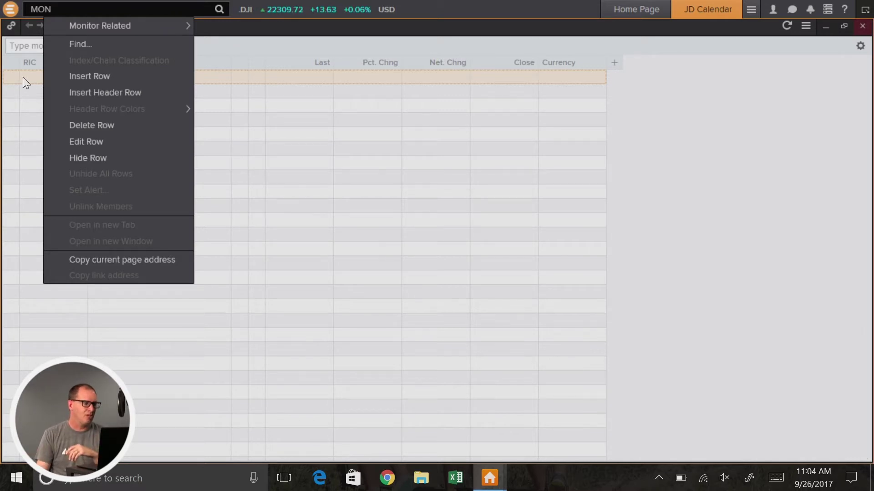
left_click(130, 93)
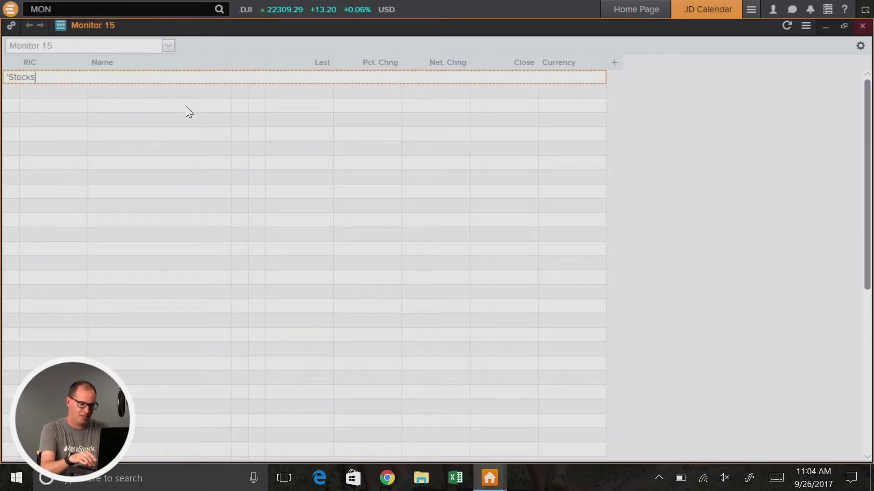
key("Return")
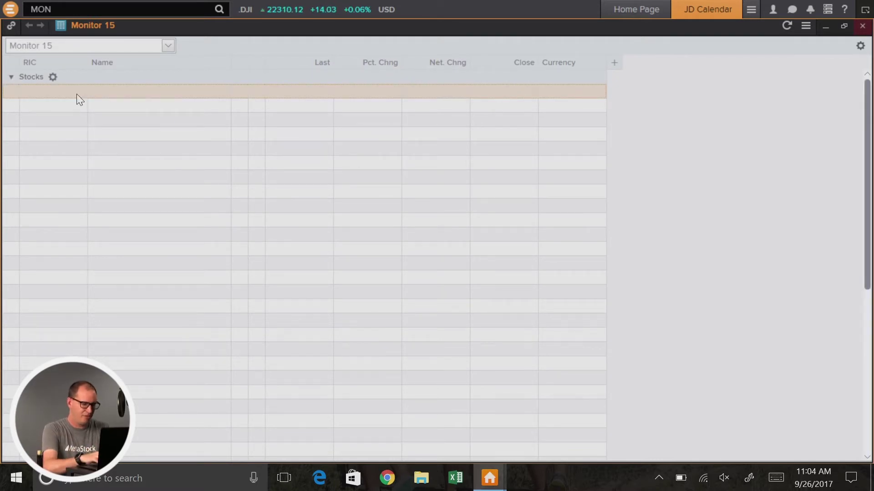
Add the instruments AAPL.O, IBM, F and GM under the Stocks header
type("aapl.o")
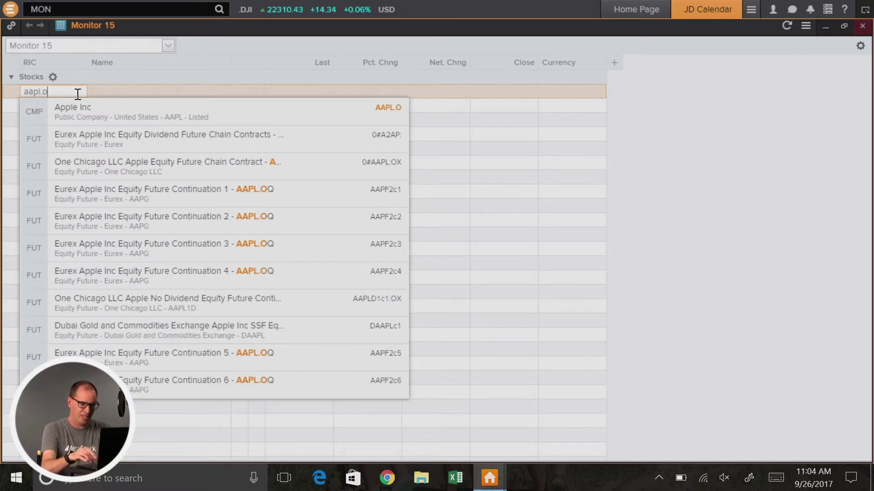
key("Return")
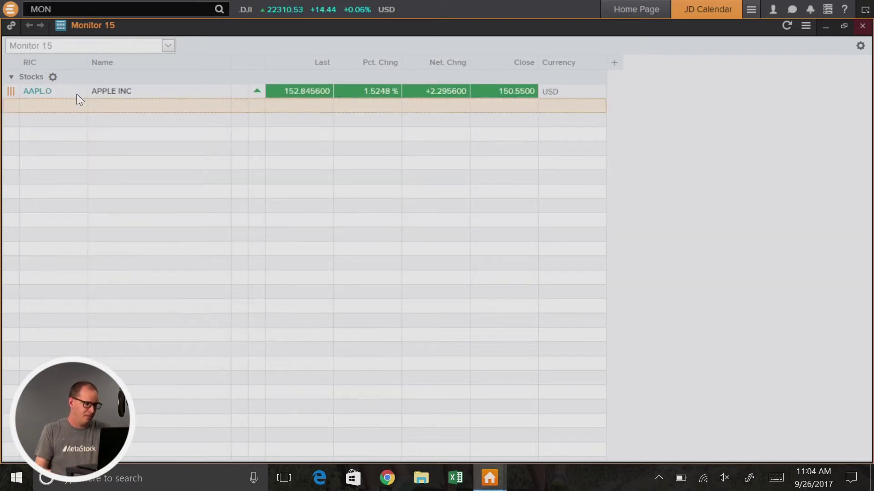
type("ibm")
key("Return")
type("f")
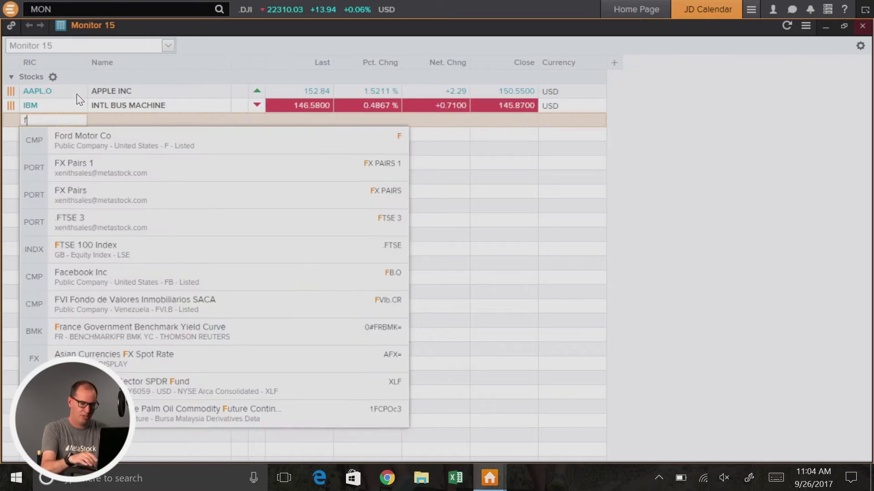
key("Return")
type("gm")
key("Return")
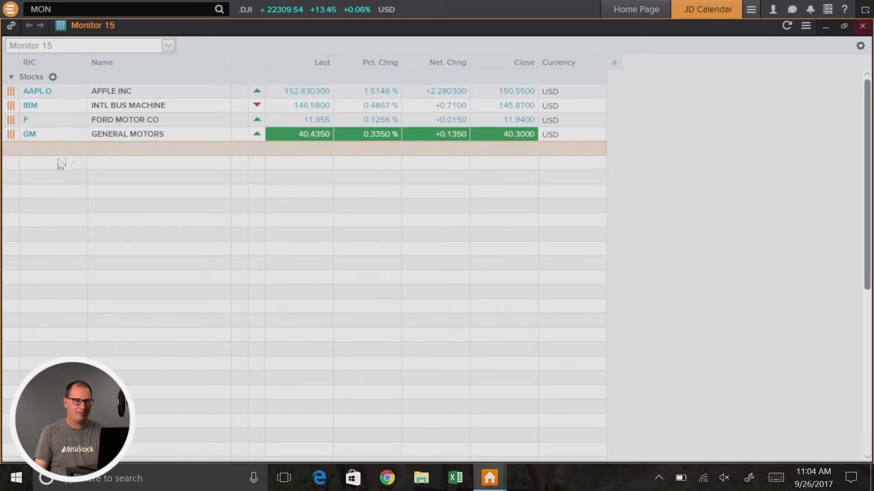
Insert a header row titled "Futures" below the stocks, leaving two blank rows after General Motors
left_click(23, 179)
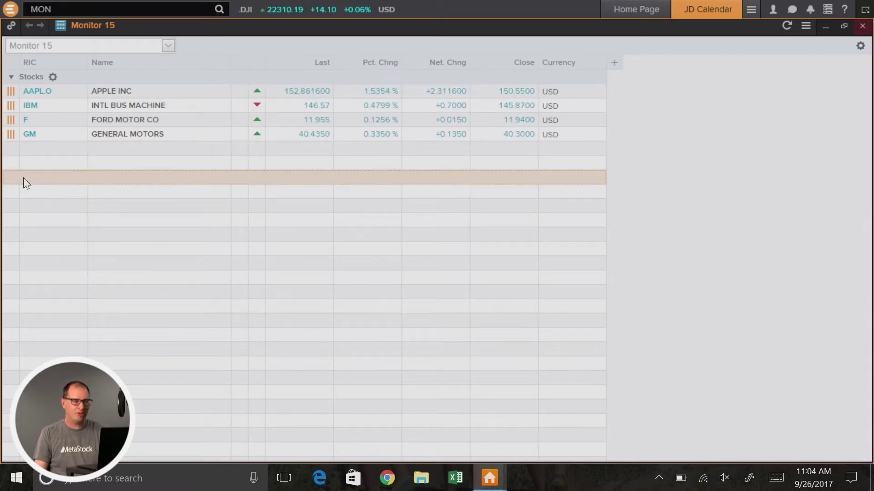
right_click(23, 178)
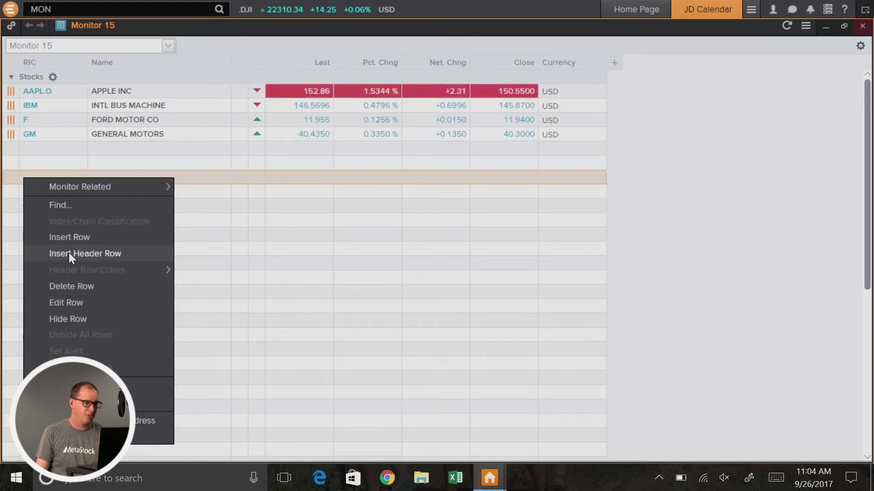
left_click(69, 253)
type("Ftuna")
key("BackSpace")
key("BackSpace")
key("BackSpace")
key("BackSpace")
type("utures")
key("Return")
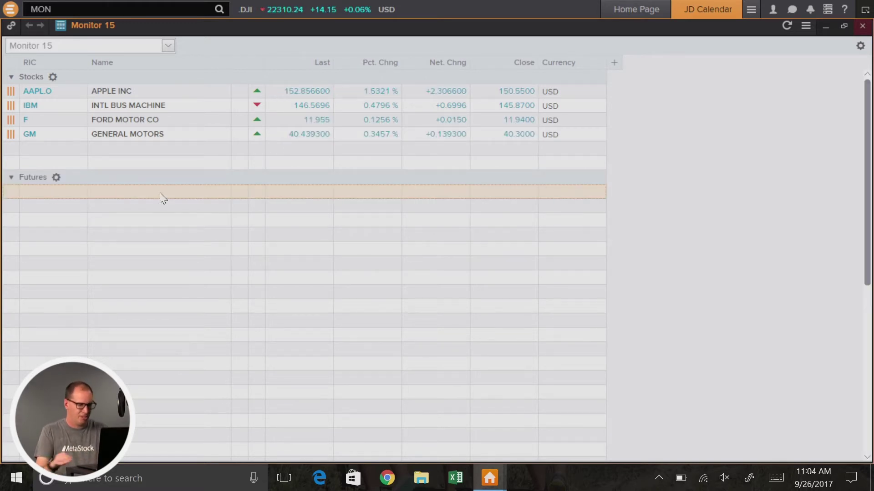
Add the gold future GCc1 and the E-mini S&P future ESc1 under the Futures header
type("GCc1")
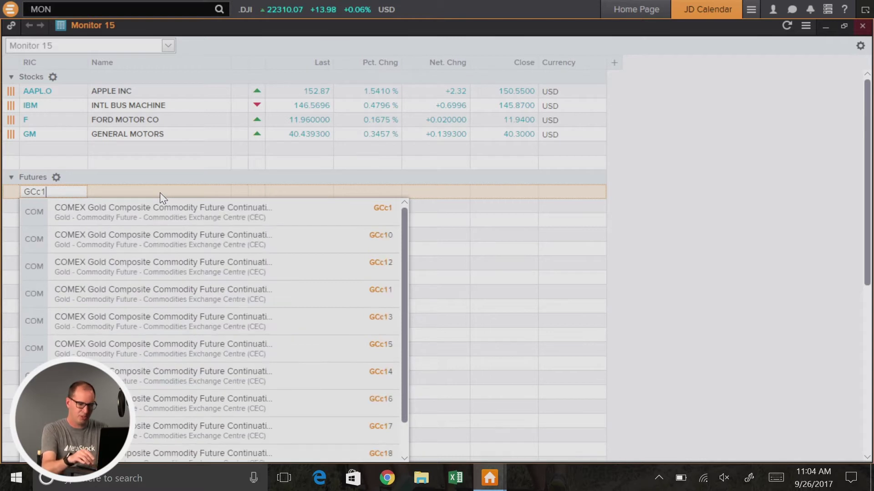
key("Return")
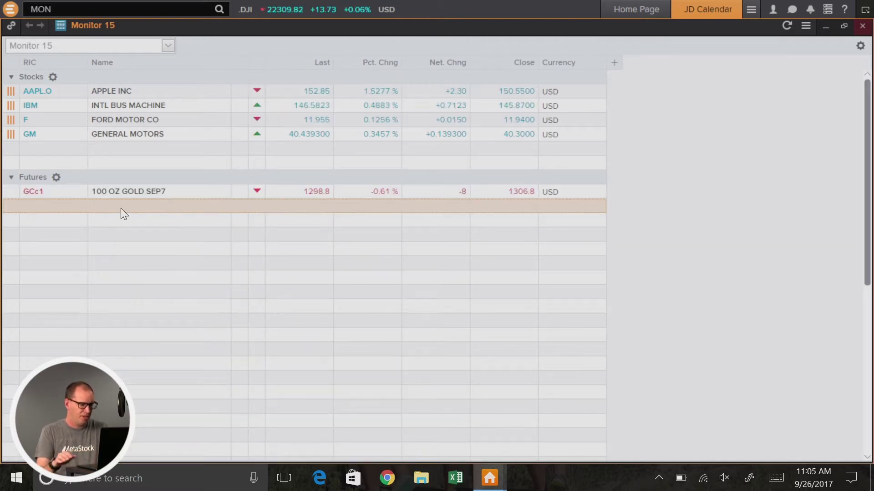
type("ESc1")
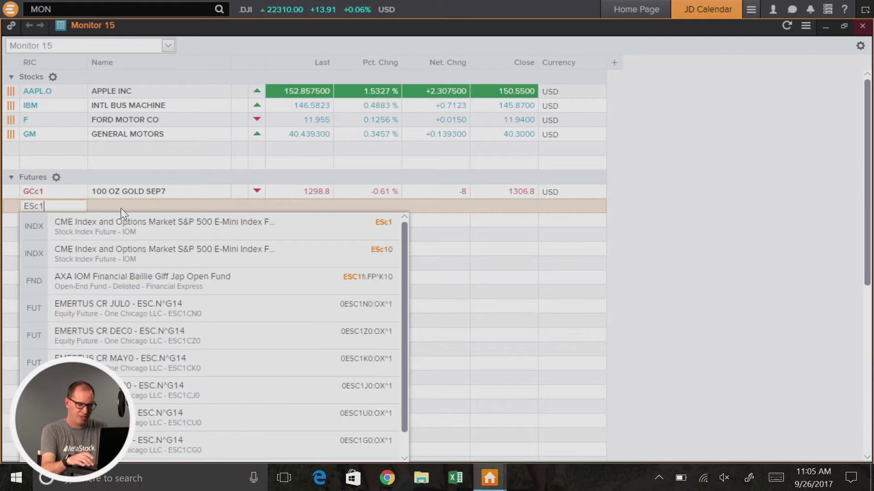
key("Return")
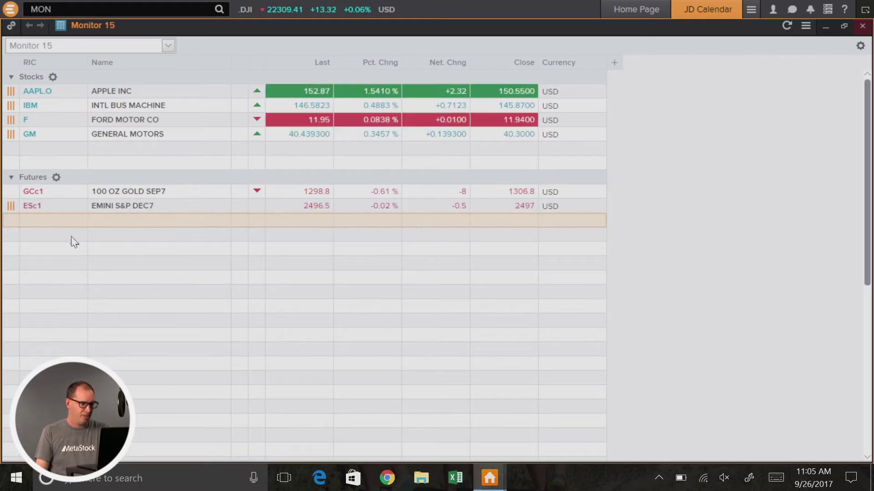
Insert a header row titled "FOREX" below the futures, leaving two blank rows after the E-mini S&P future
left_click(32, 248)
right_click(32, 249)
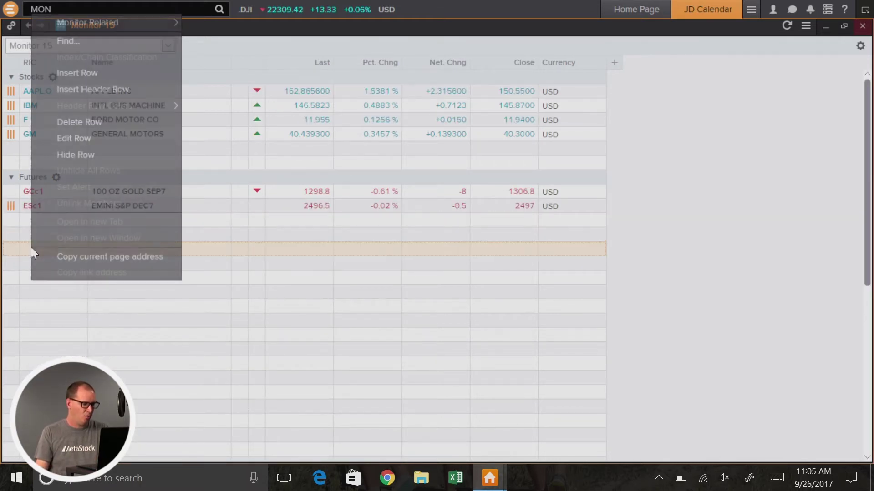
left_click(80, 92)
type("FO")
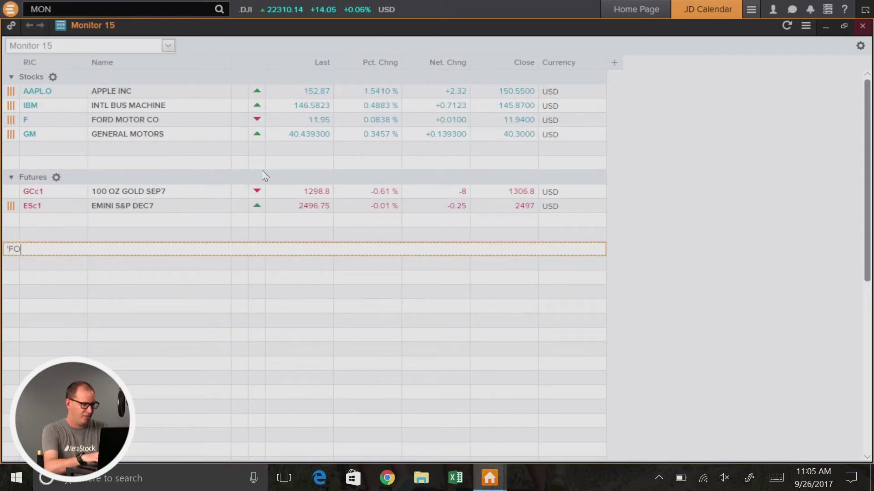
type("REX")
key("Return")
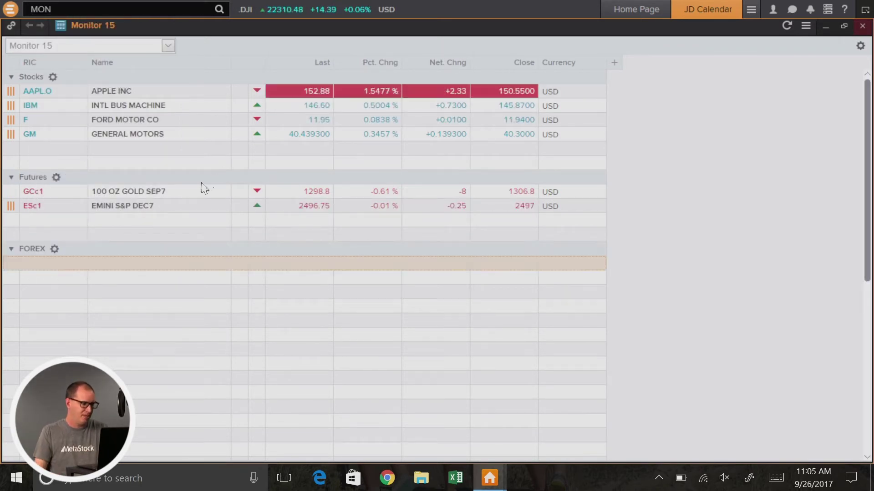
Add the currency instruments EUR= and GBP= under the FOREX header
type("EUR")
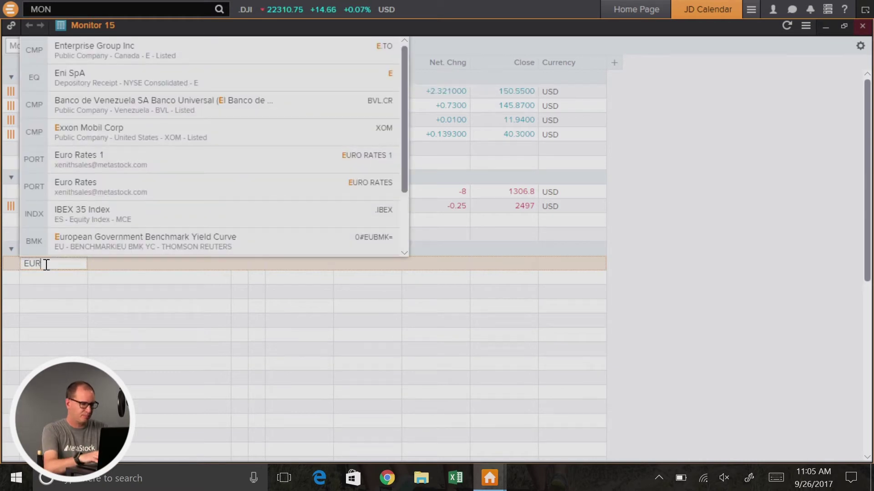
type("=")
key("Return")
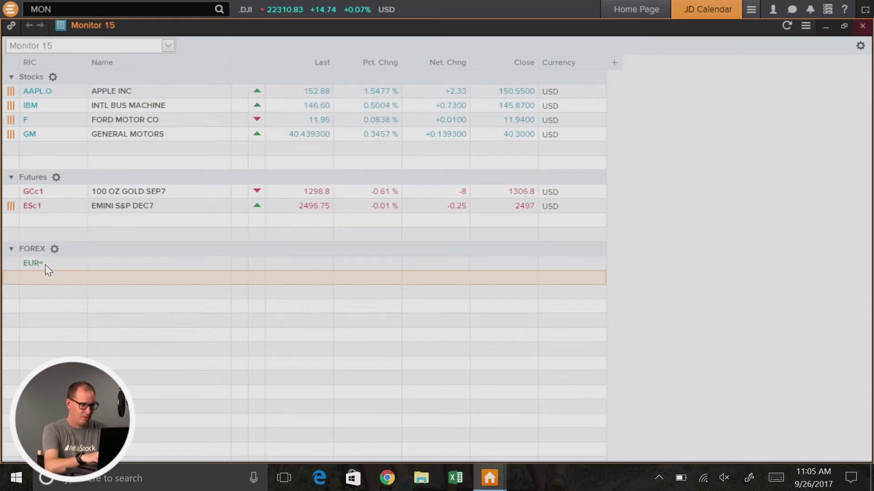
type("GBP")
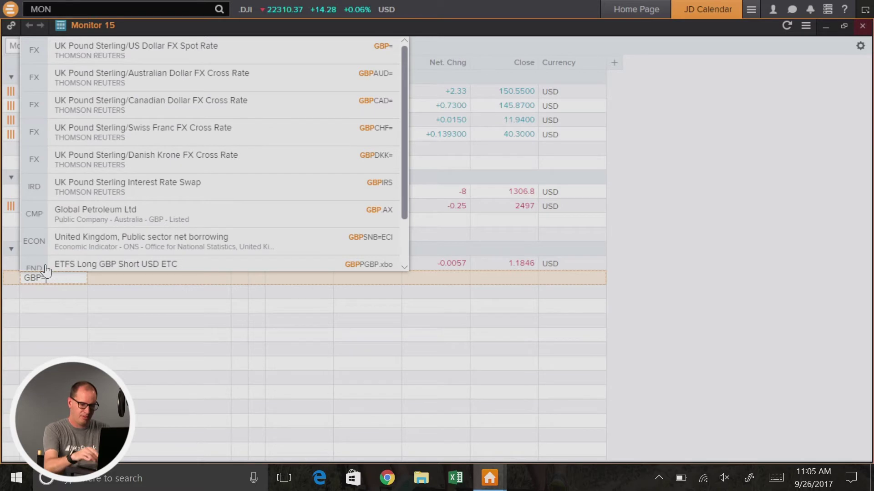
type("=")
key("Return")
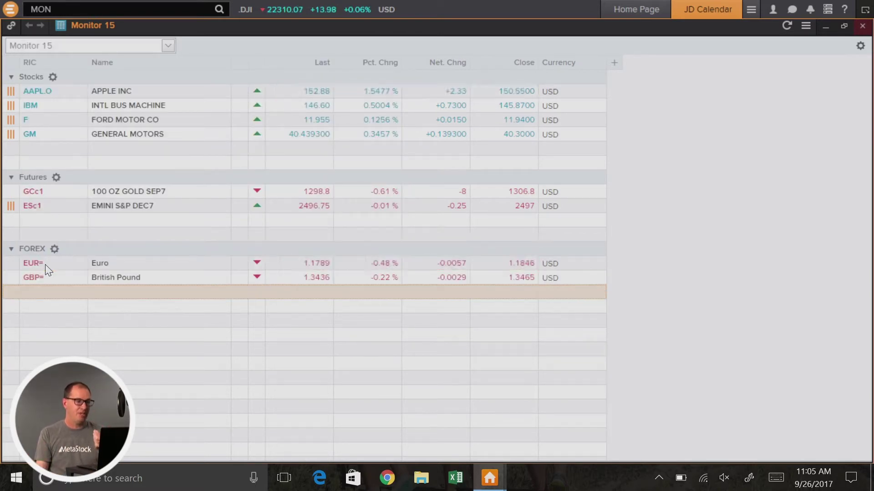
Sort the instruments within each group by last price in ascending order
left_click(234, 149)
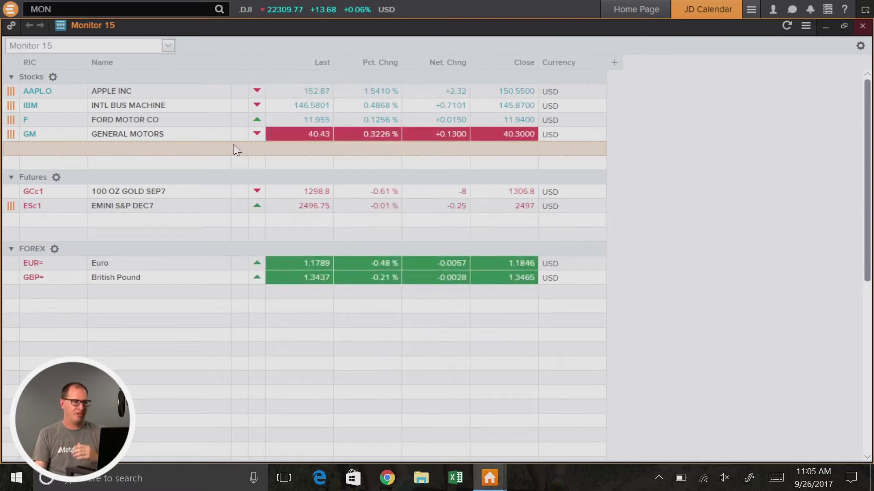
left_click(317, 64)
left_click(317, 64)
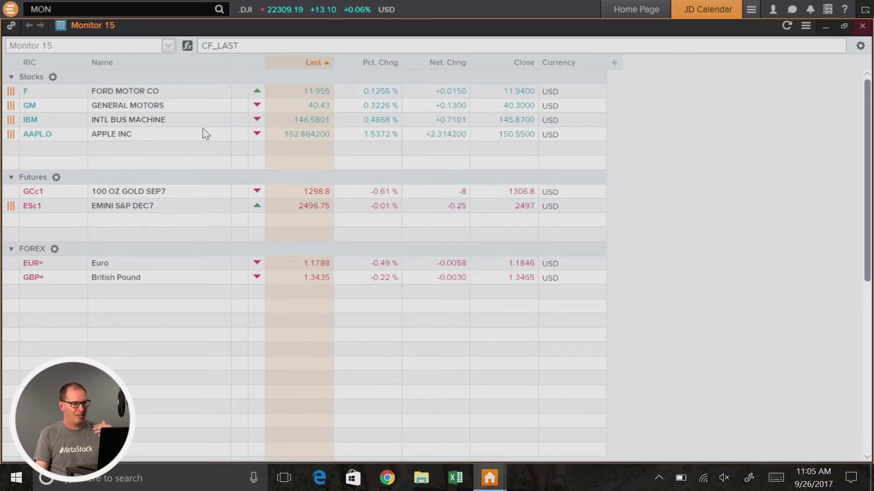
Sort the instruments within each group by percent change in descending order
left_click(388, 64)
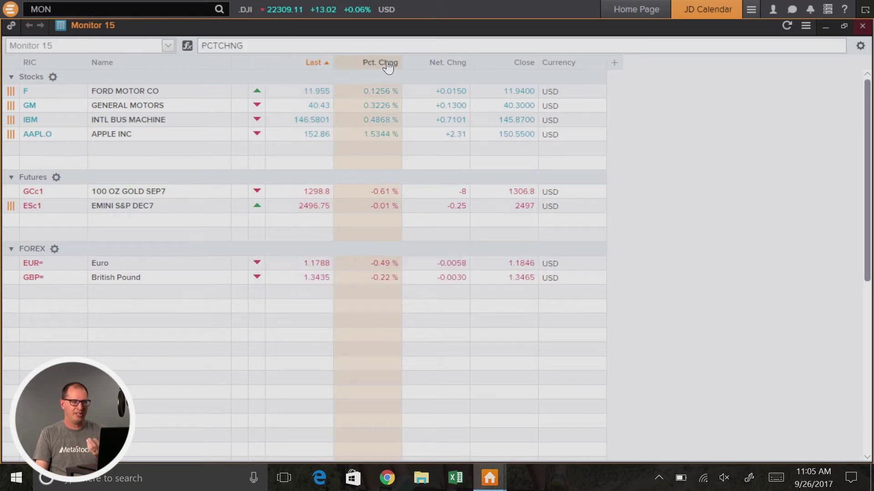
double_click(388, 65)
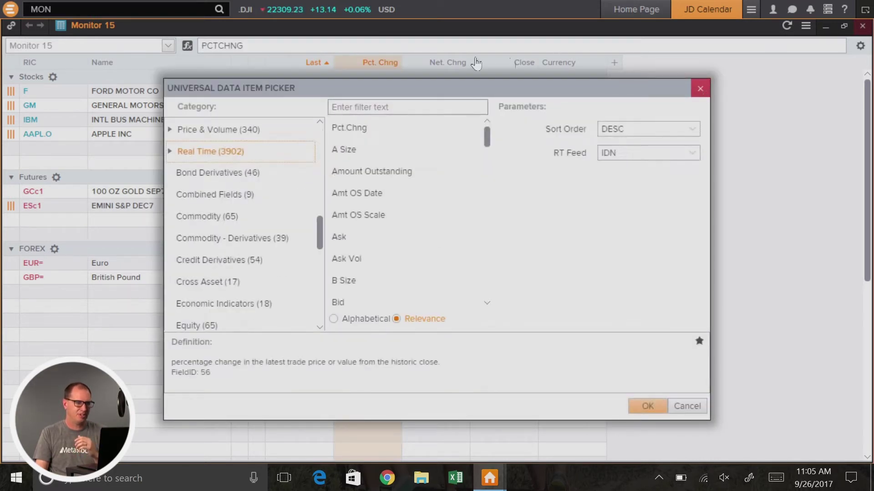
left_click(702, 90)
left_click(366, 66)
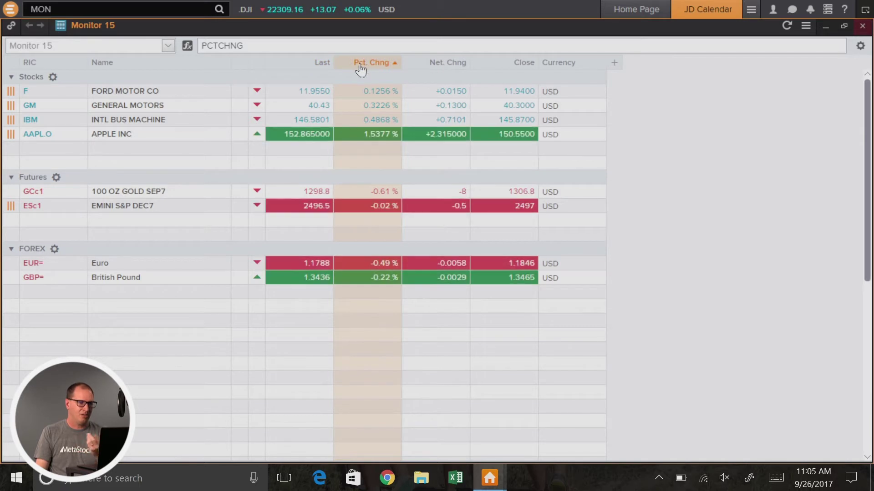
left_click(396, 65)
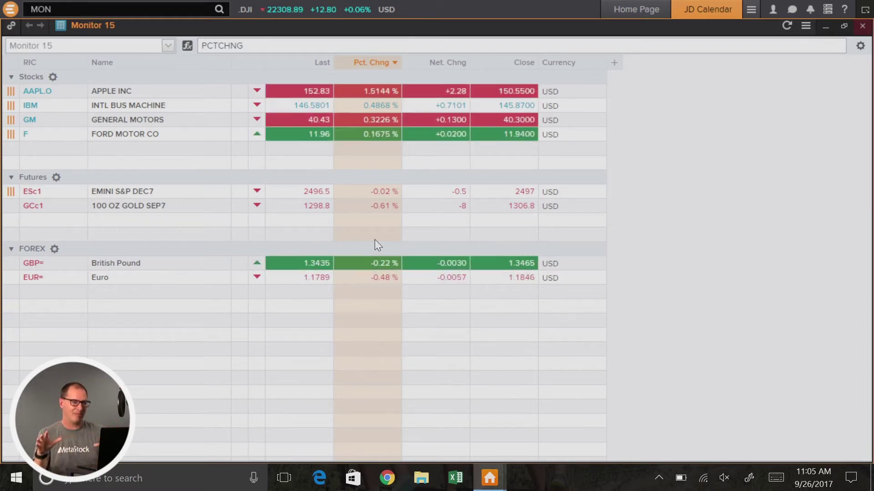
Delete the Futures and FOREX header rows together with their instruments and the blank rows between the groups
left_click(87, 178)
key("Delete")
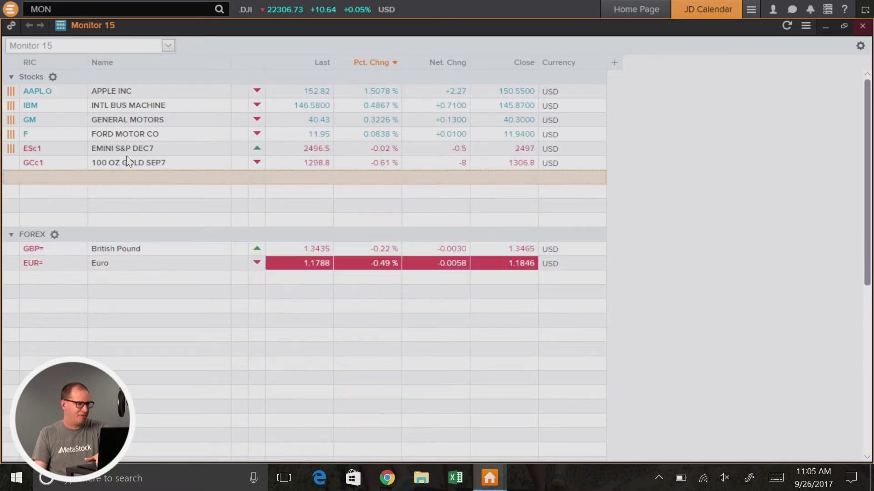
left_click(124, 149)
key("Delete")
key("Delete")
key("Delete")
key("Delete")
key("Delete")
key("Delete")
key("Delete")
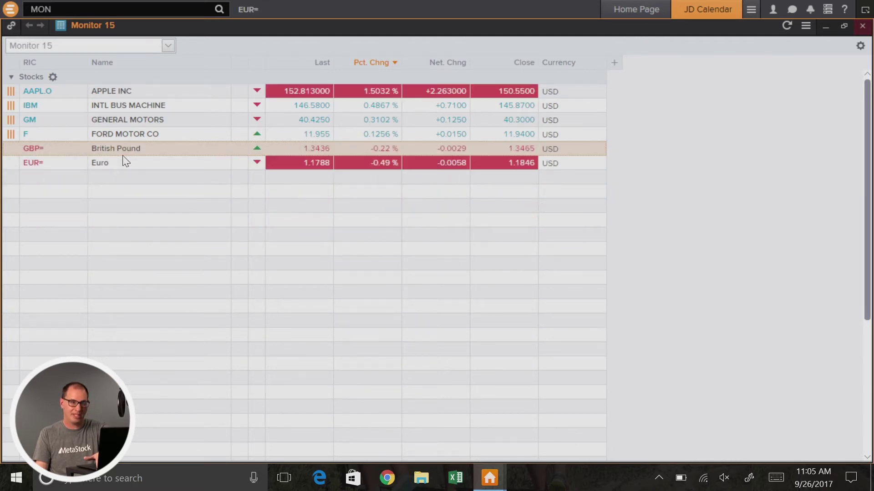
key("Delete")
key("Delete")
Delete the Apple, IBM, General Motors and Ford rows under the Stocks header
left_click(43, 93)
key("Delete")
key("Delete")
key("Delete")
key("Delete")
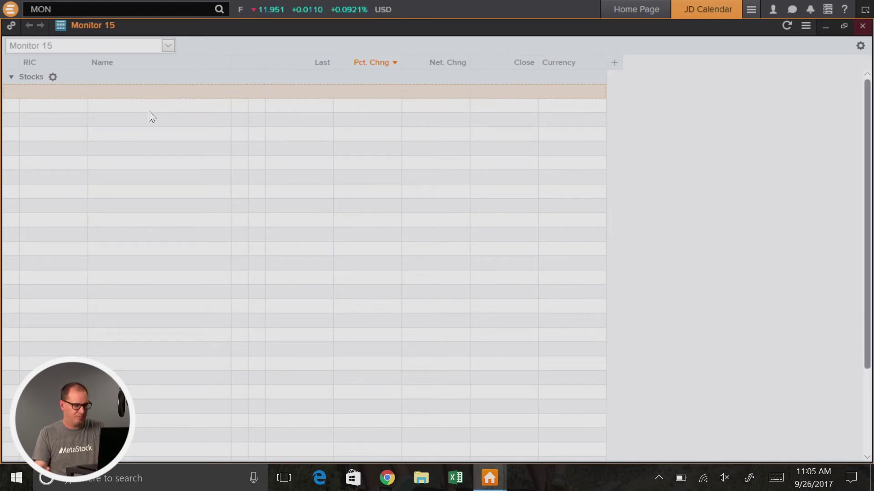
Add the Dow Jones Industrial Average index .DJI under the Stocks header and expand it into its constituents
key("Return")
type(".DJ")
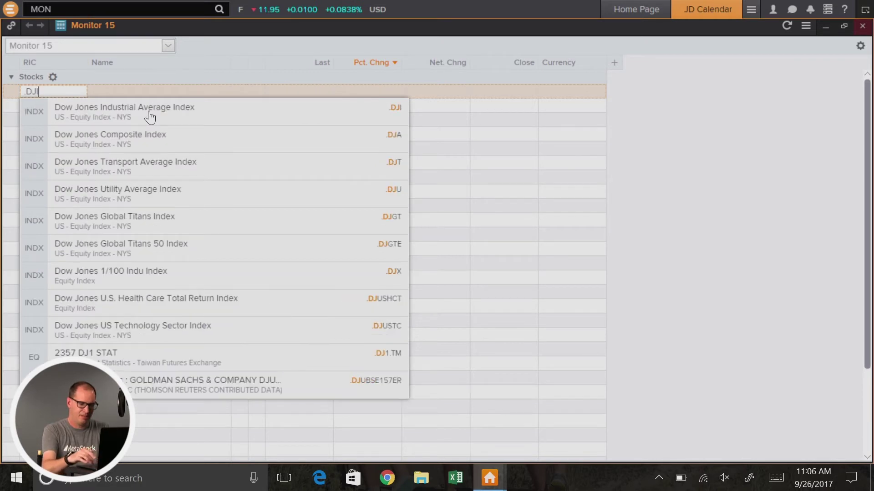
type("I")
left_click(149, 112)
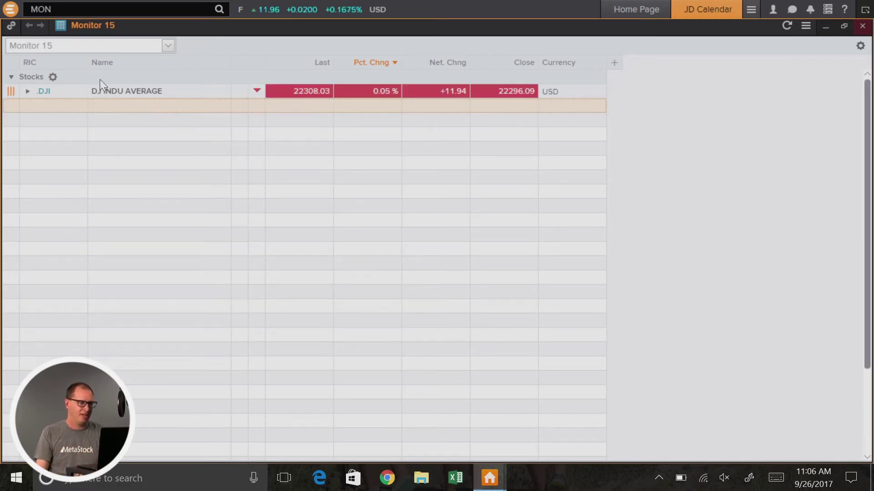
left_click(28, 92)
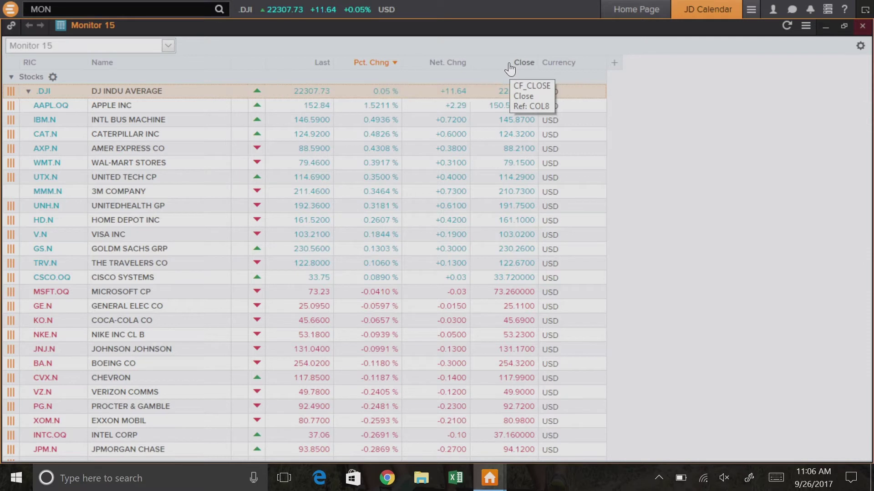
Add a Bid column and an Ask column after the Currency column
left_click(614, 64)
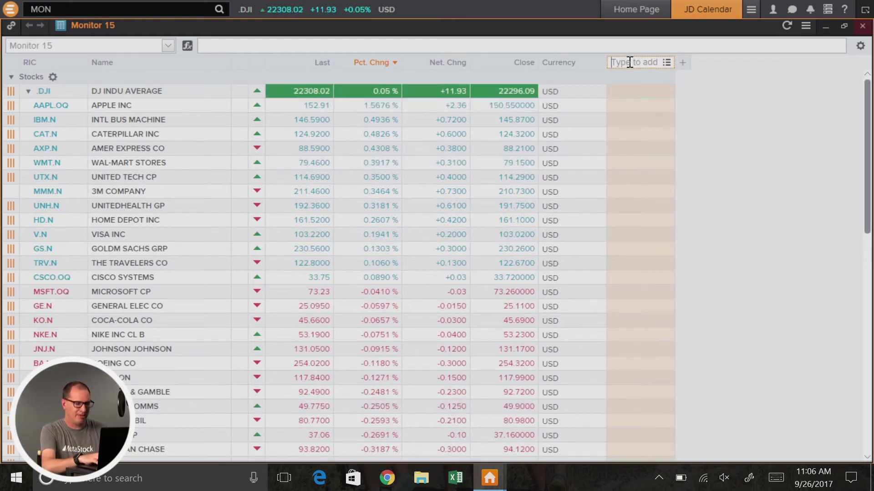
type("bid")
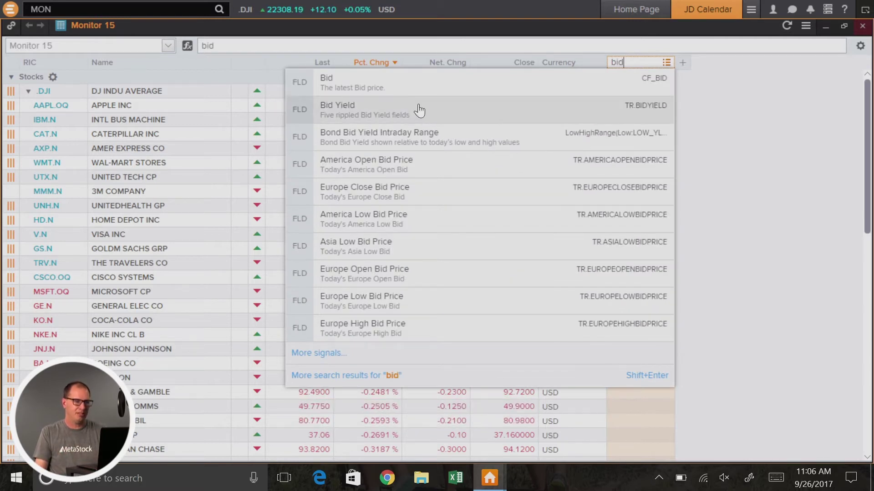
left_click(414, 87)
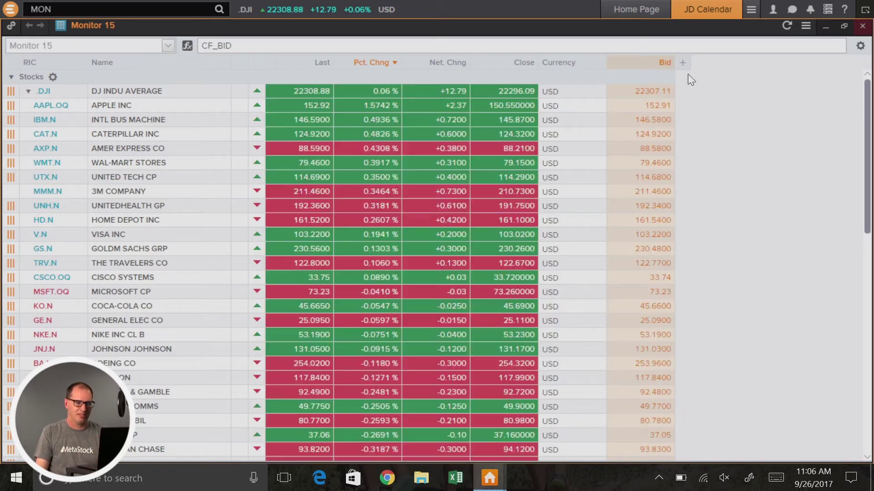
left_click(684, 63)
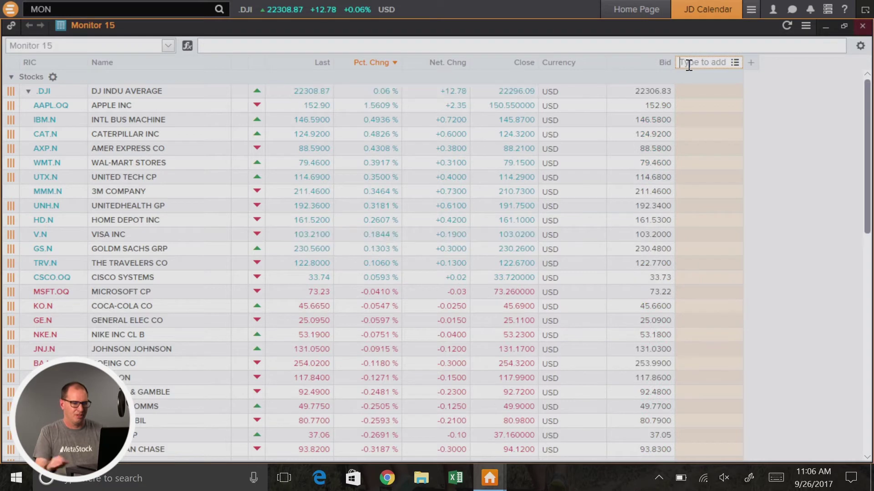
type("ask")
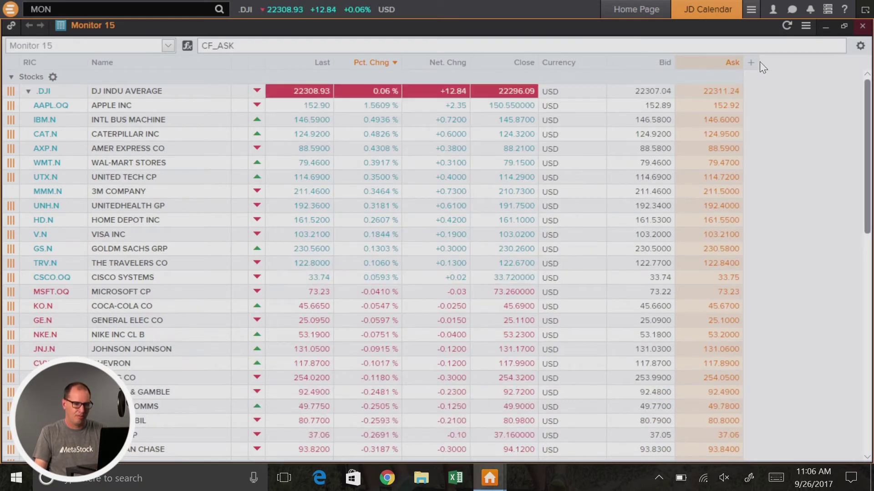
left_click(750, 63)
type("close")
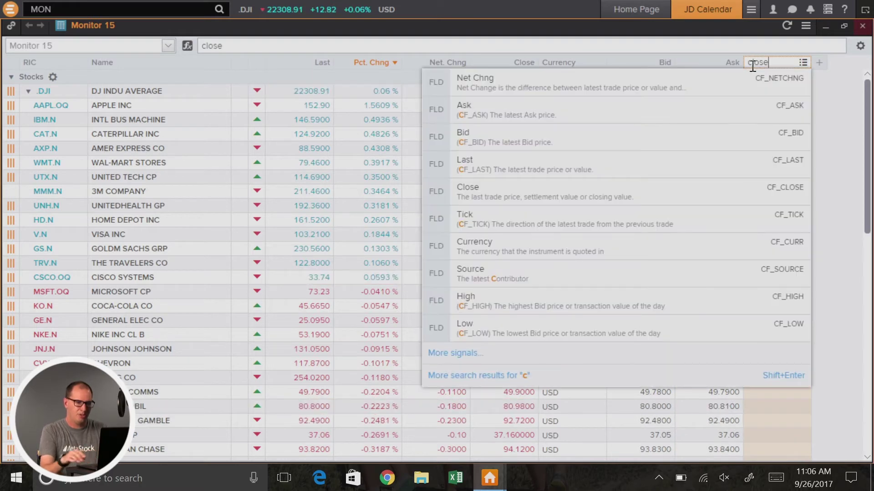
left_click(678, 83)
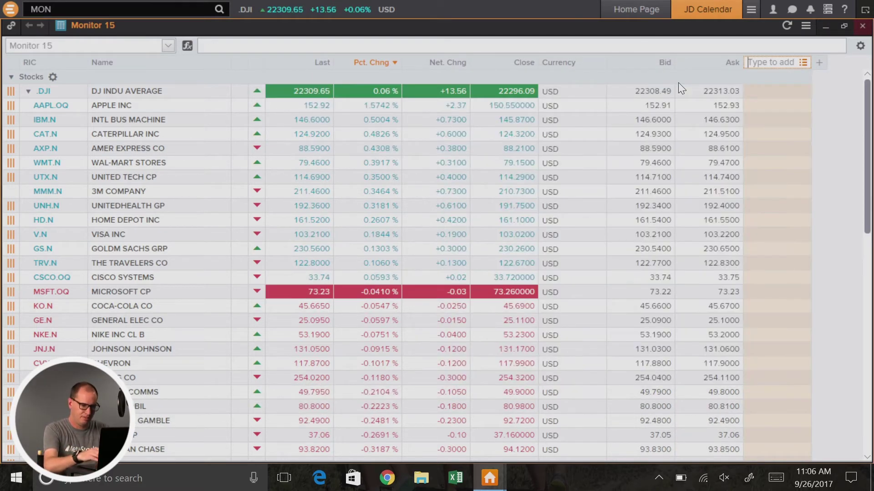
Try to show opening prices in the new column after Ask, using the Open Mid Price field
type("open")
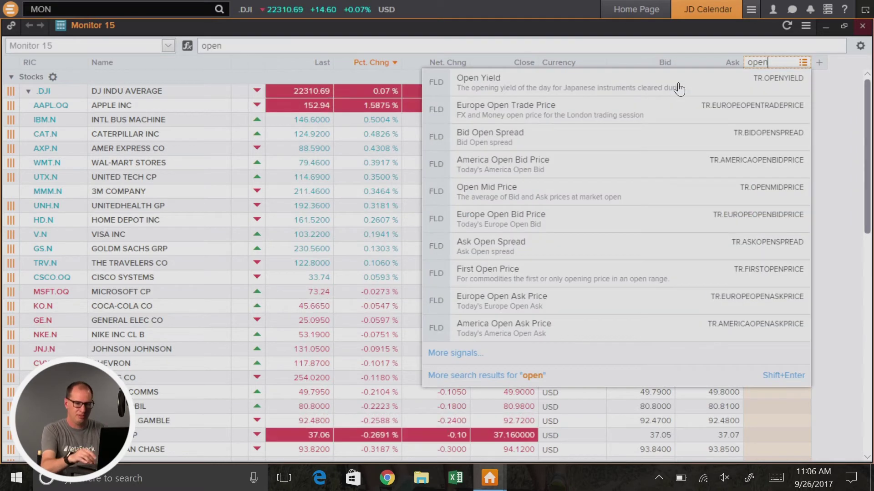
key("Down")
key("Down")
key("Down")
key("Down")
key("Down")
key("Return")
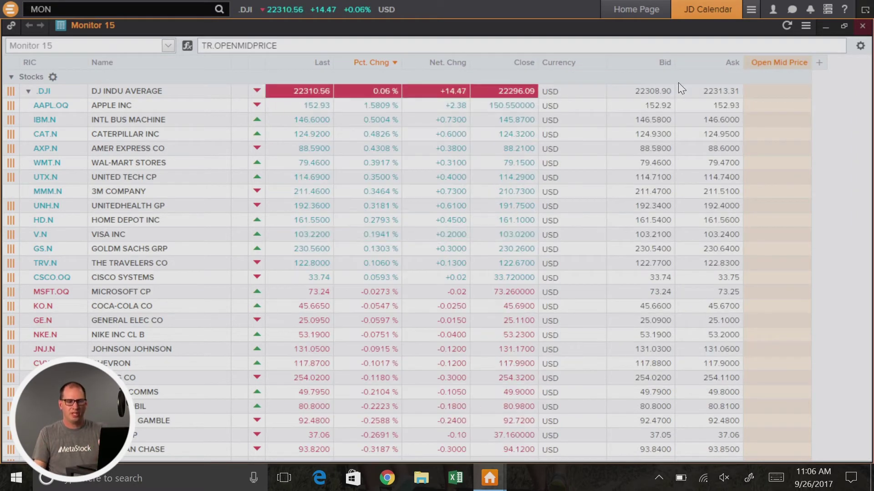
Replace the Open Mid Price column with a column for the day's High
left_click(779, 62)
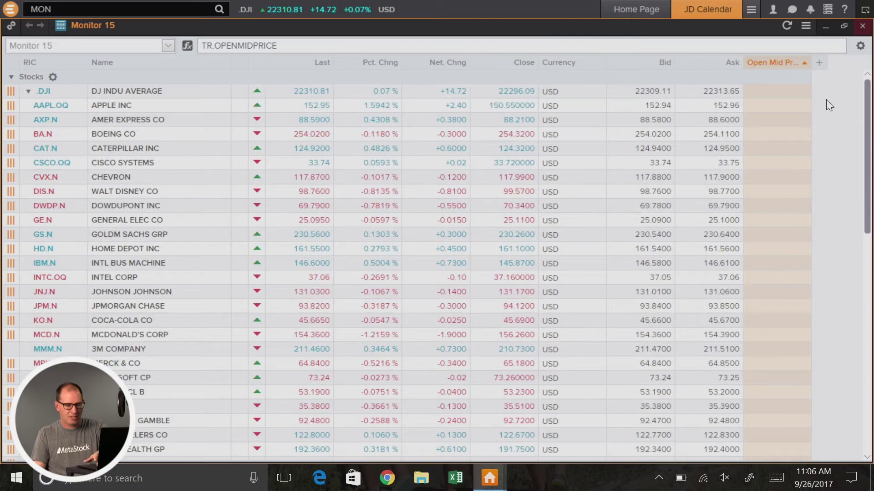
left_click(749, 62)
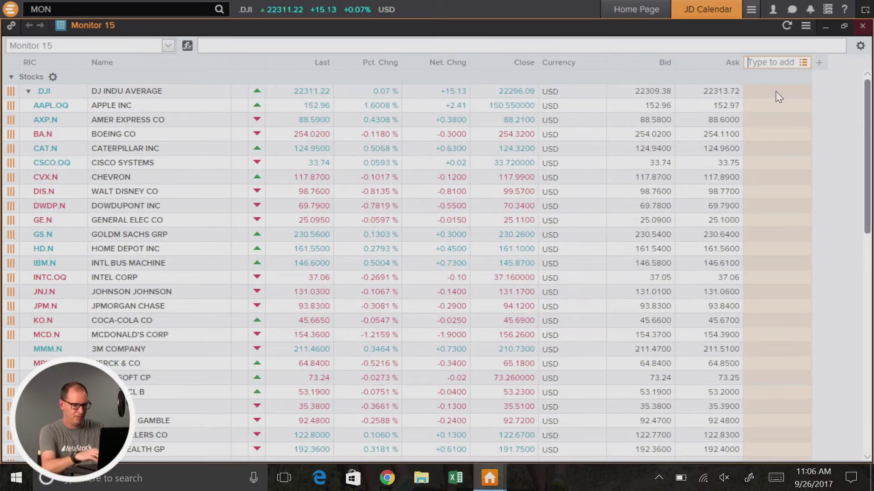
type("High")
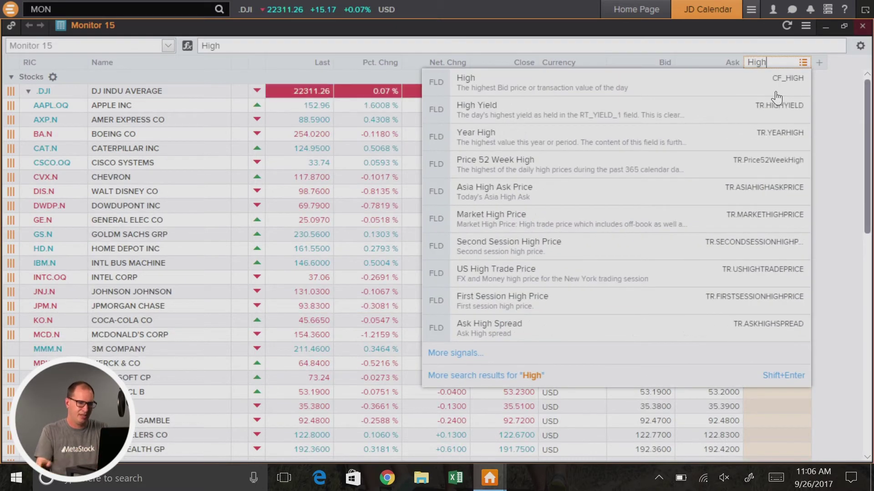
left_click(612, 93)
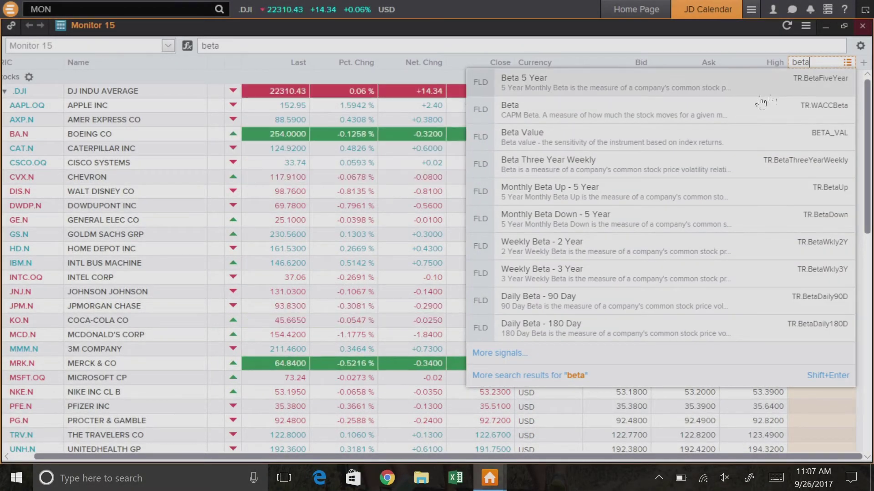
Add the Beta (TR.WACCBeta) and Earnings Per Share - Mean columns after the High column
left_click(702, 118)
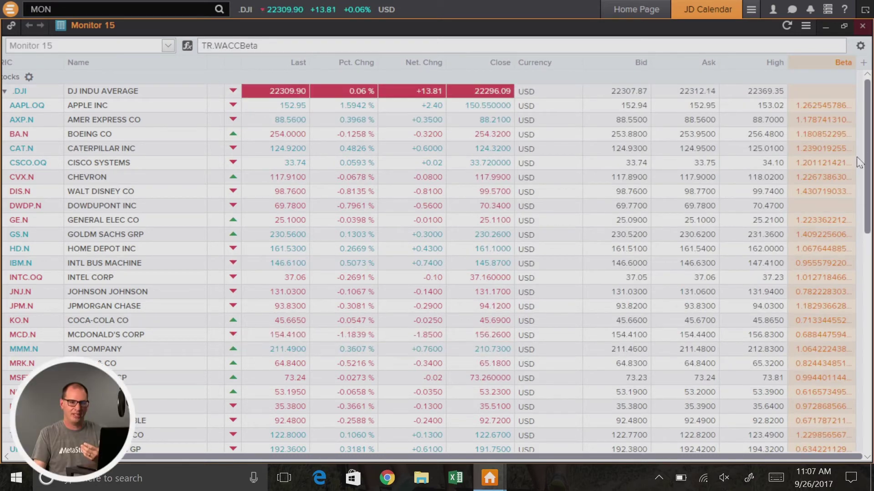
left_click(862, 63)
type("eps")
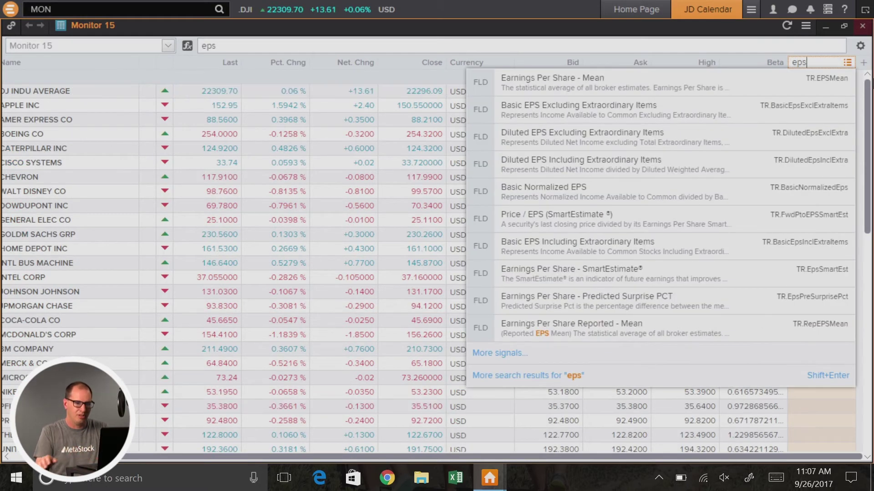
left_click(673, 92)
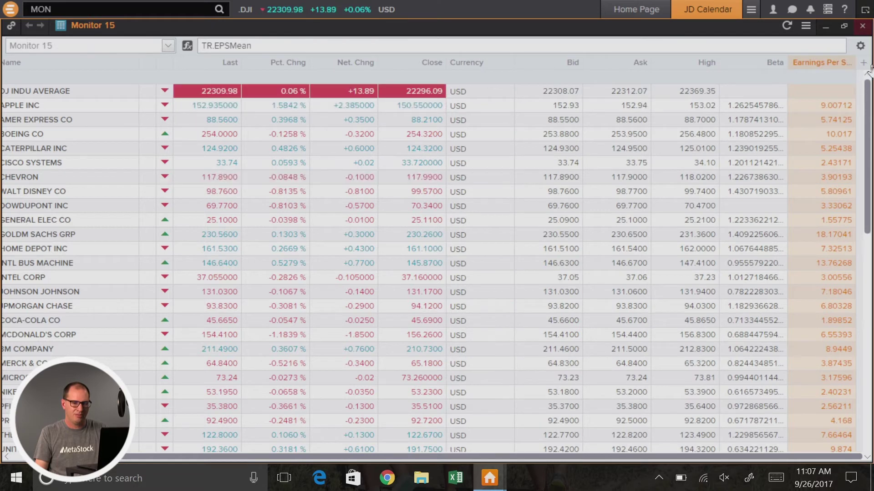
Browse the data item categories for another column after Earnings Per Share, including Time Series Data and Corporate Actions, without choosing an item
left_click(822, 67)
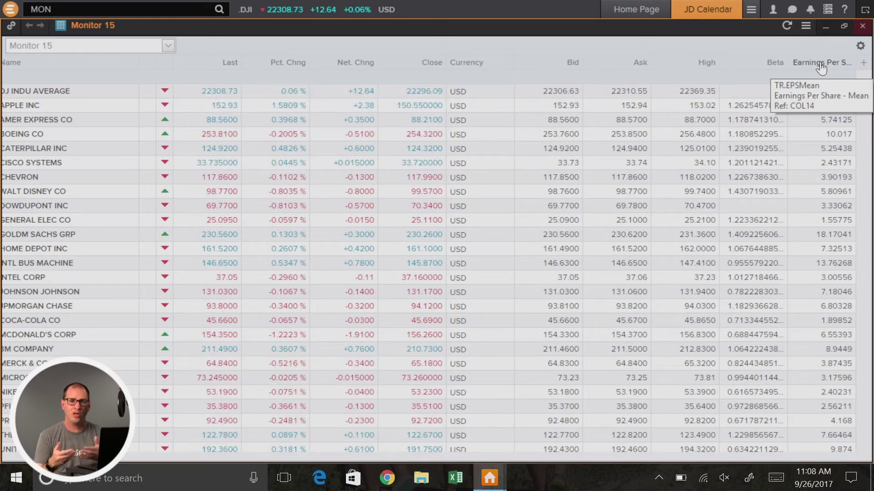
left_click(863, 63)
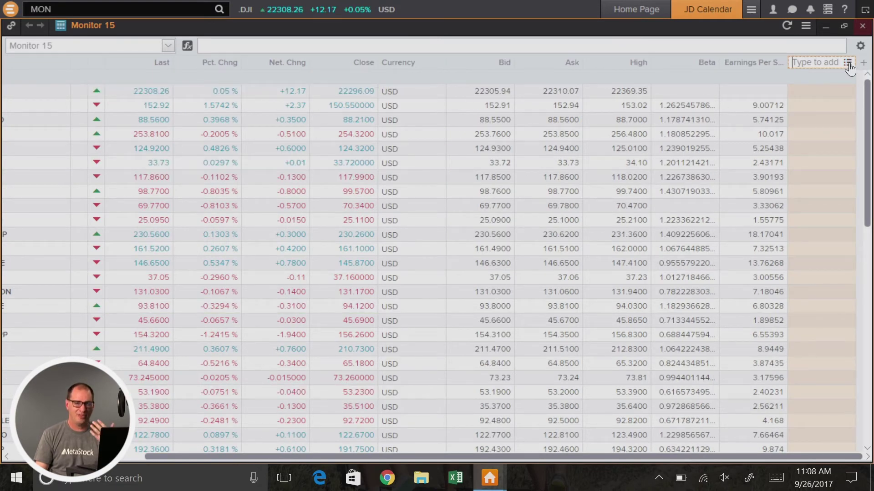
left_click(848, 63)
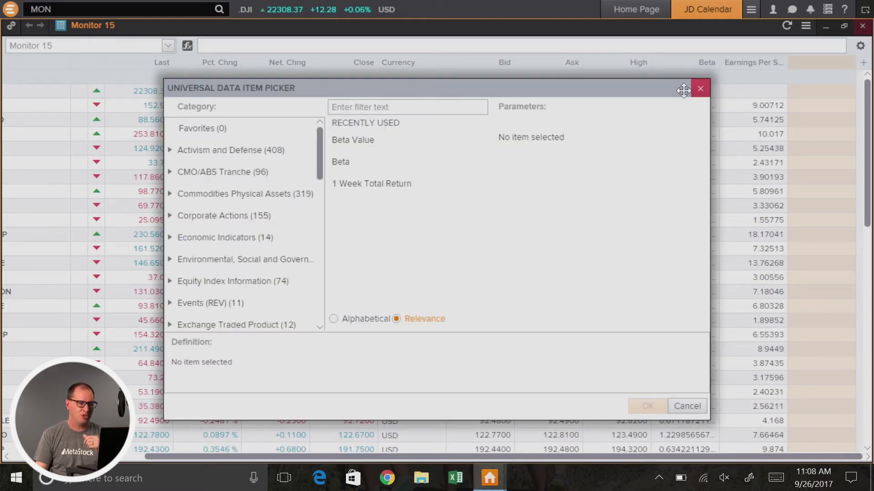
left_click_drag(322, 155, 316, 290)
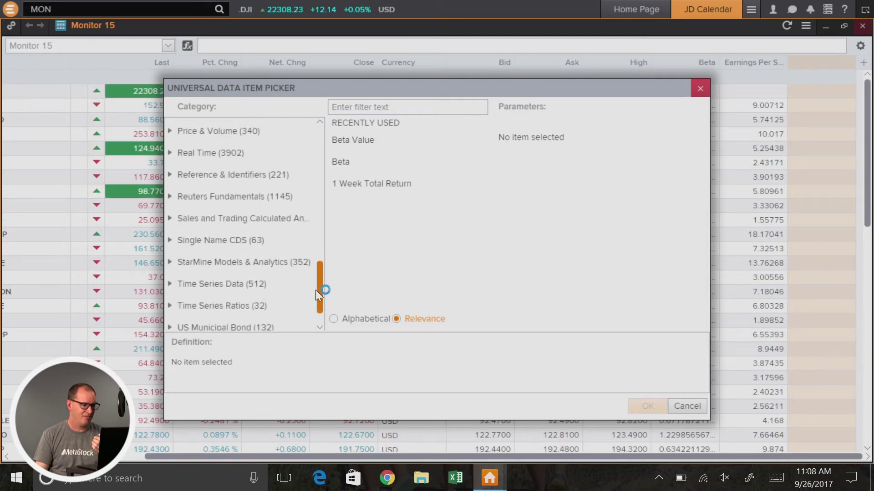
scroll(274, 259, "down", 1)
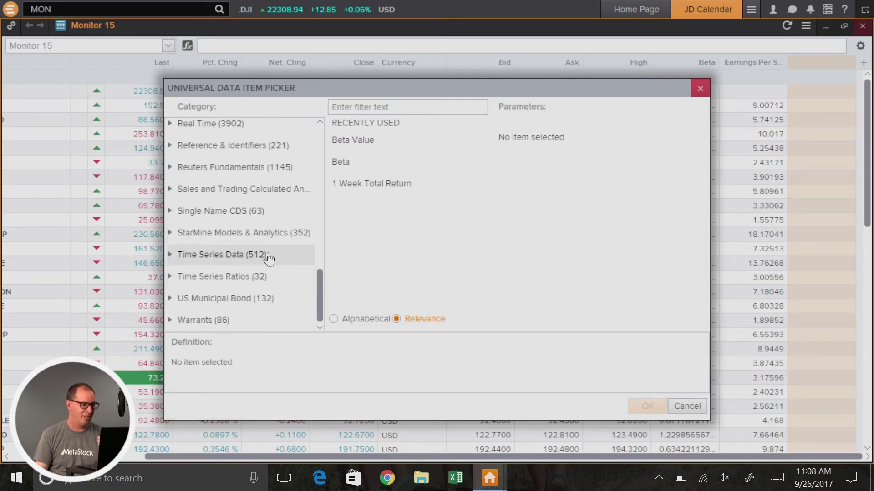
left_click(179, 258)
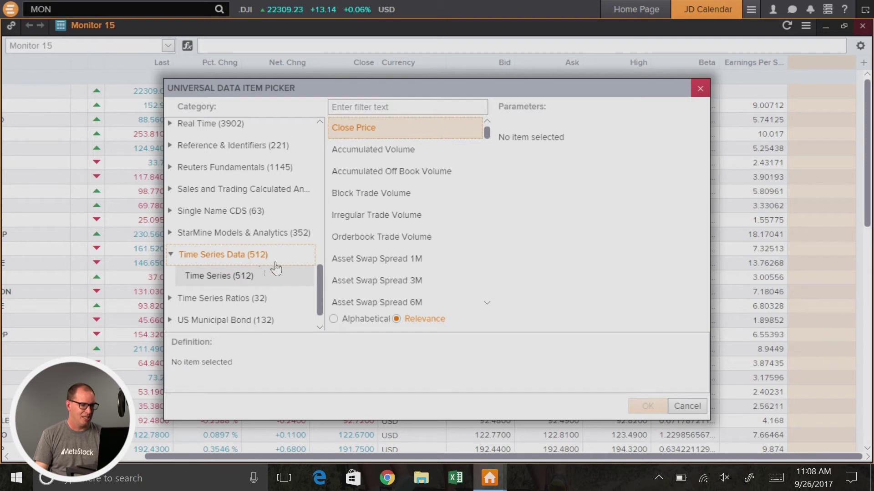
scroll(387, 221, "down", 8)
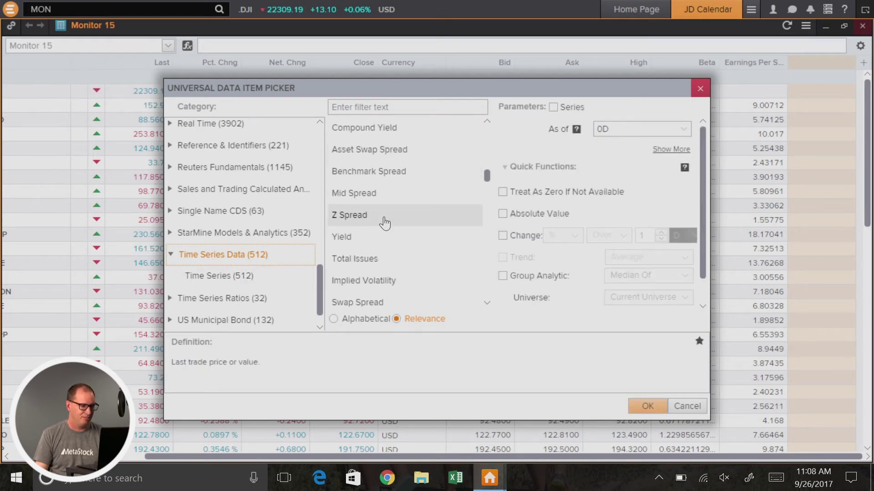
scroll(269, 248, "up", 10)
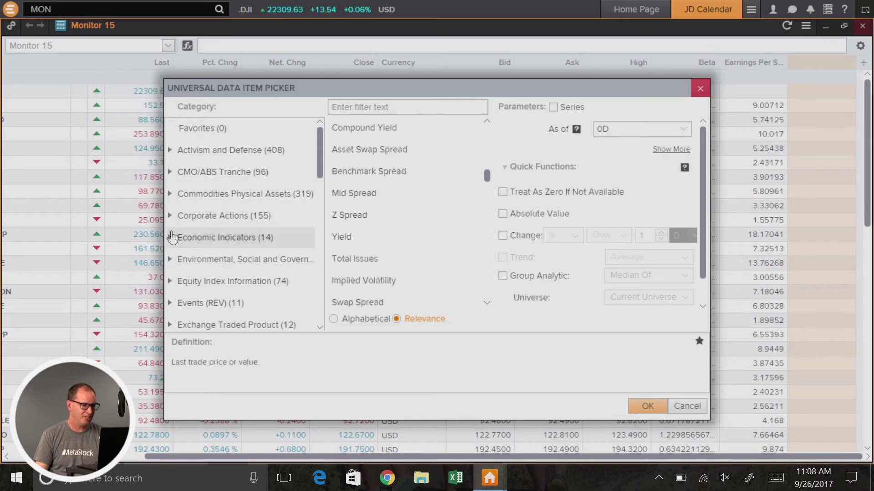
left_click(235, 215)
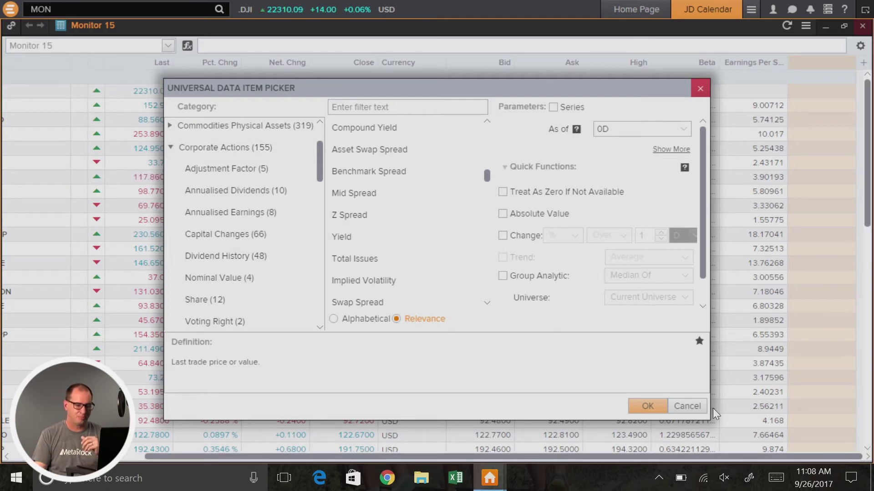
left_click(697, 407)
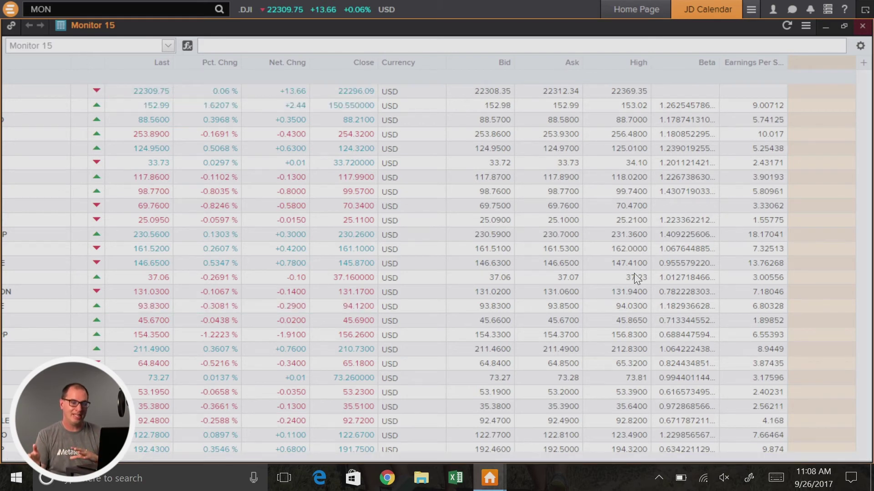
Save a copy of the monitor under a new name combining the owner's first name with "Demo", and close both monitor windows
left_click_drag(575, 457, 361, 461)
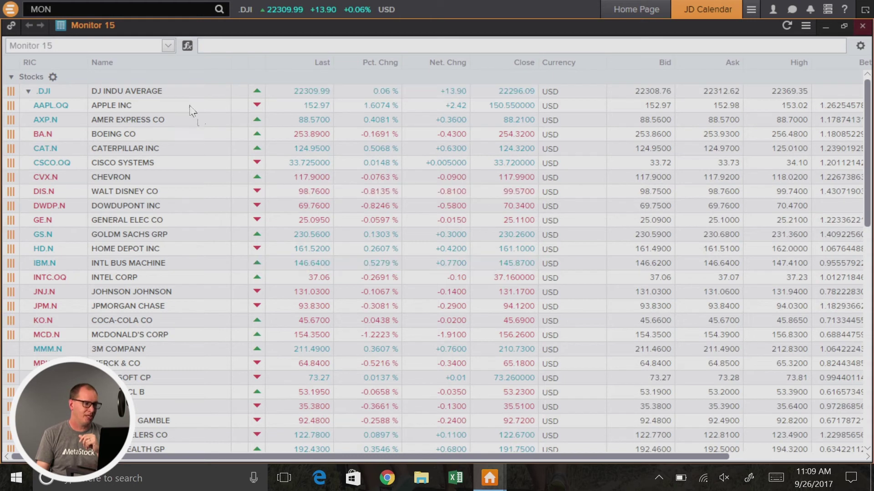
left_click(168, 46)
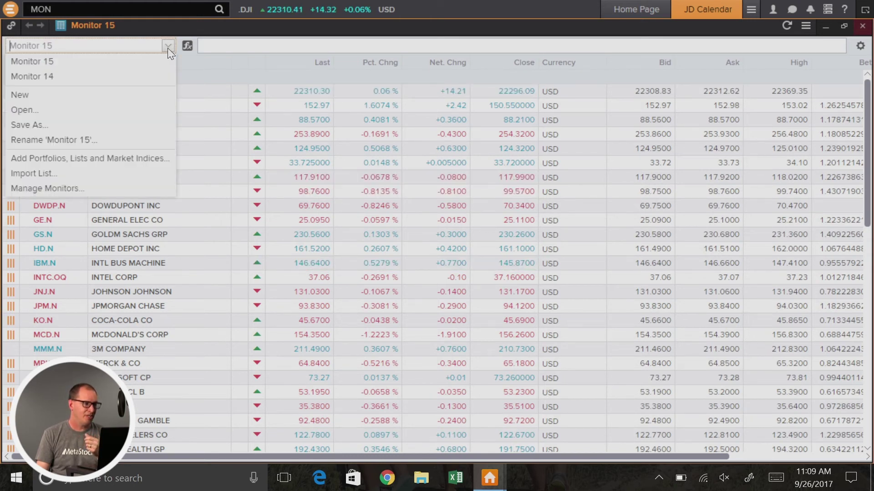
left_click(96, 126)
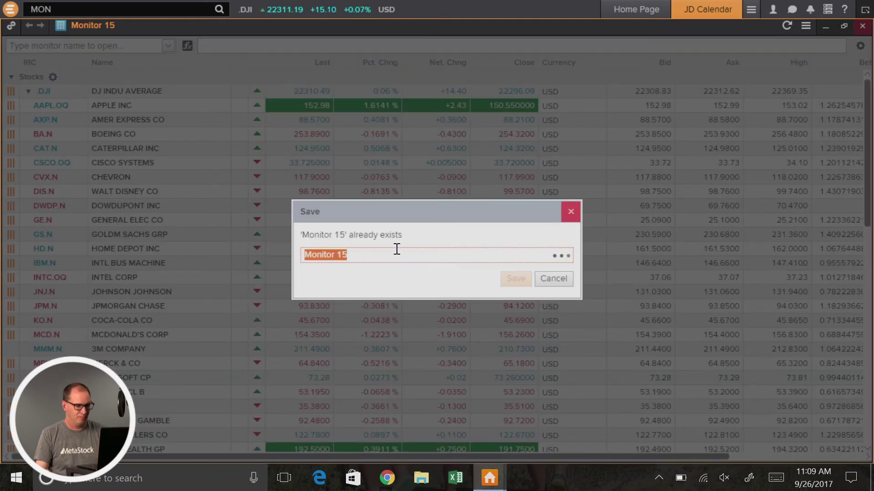
type("K")
key("BackSpace")
type("Kellys Demo")
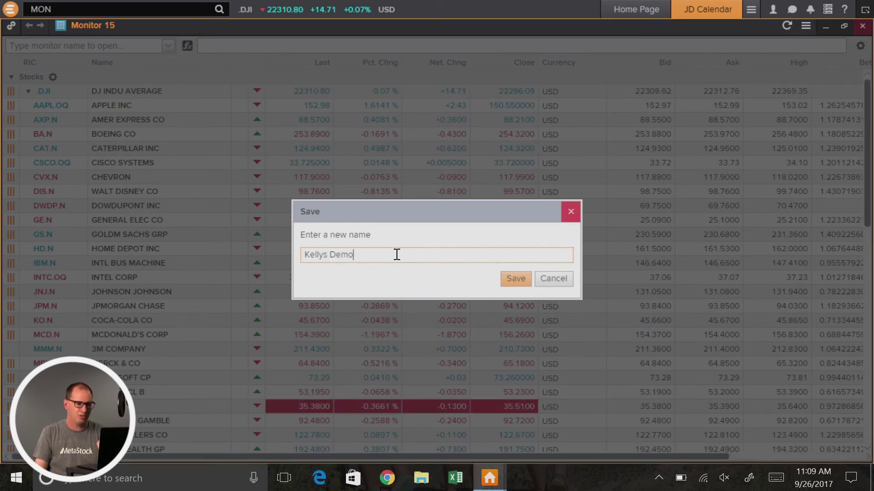
left_click(512, 278)
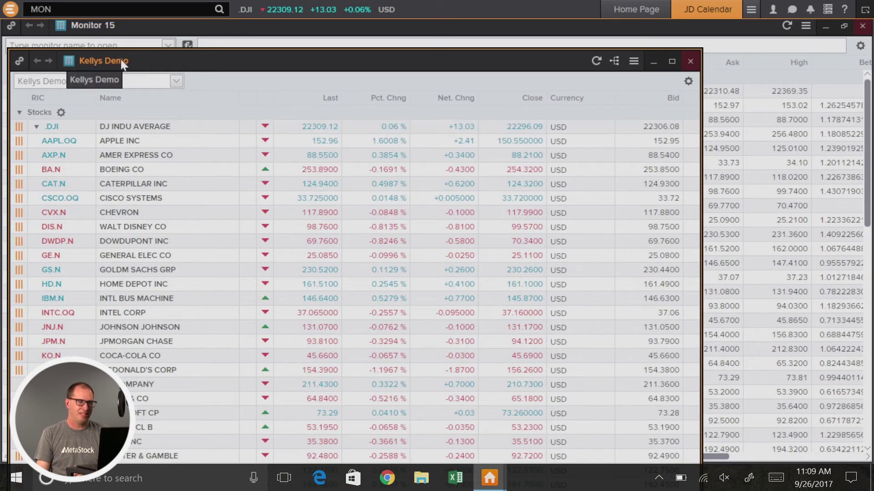
left_click(691, 62)
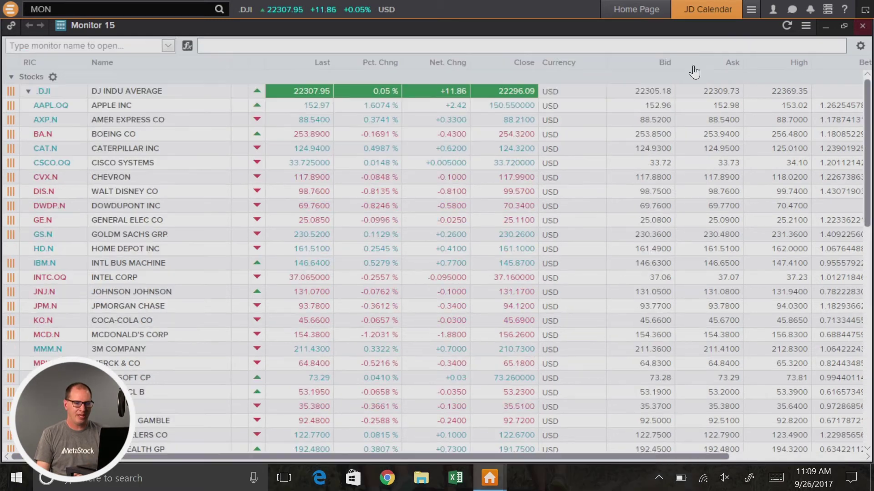
left_click(861, 26)
Launch a new Monitor with the MON command, maximize it and load the saved demo monitor
left_click(135, 11)
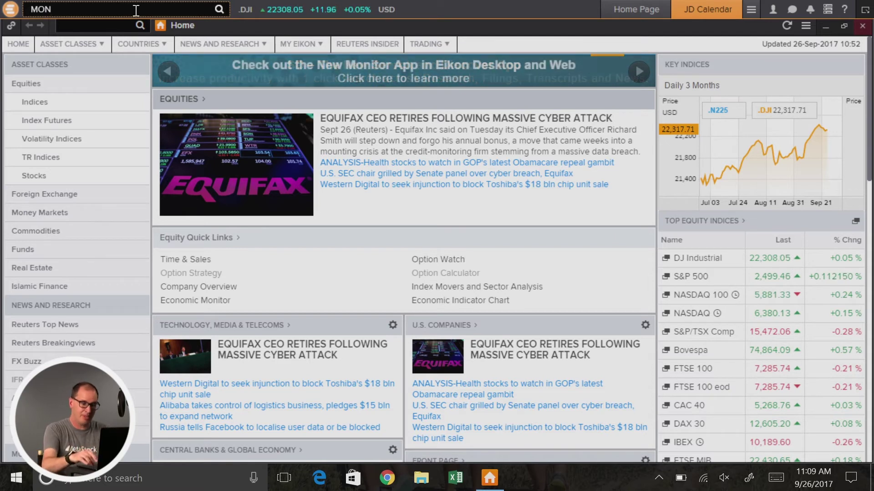
key("Return")
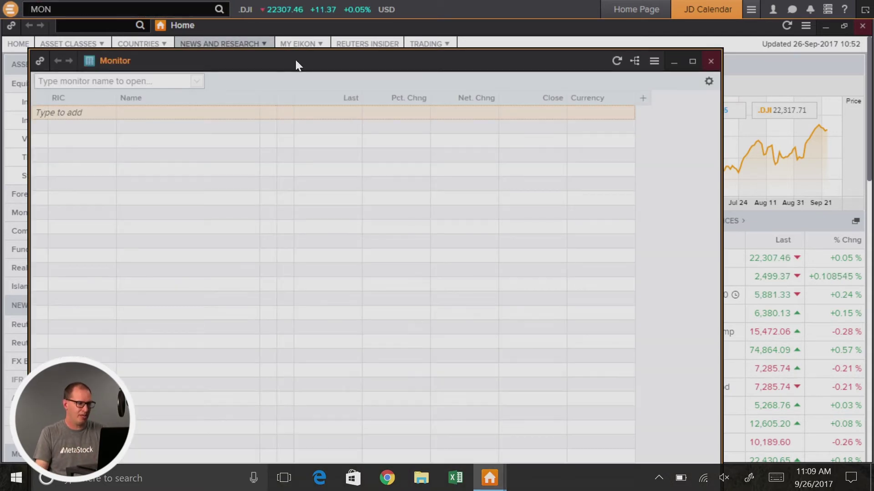
double_click(296, 61)
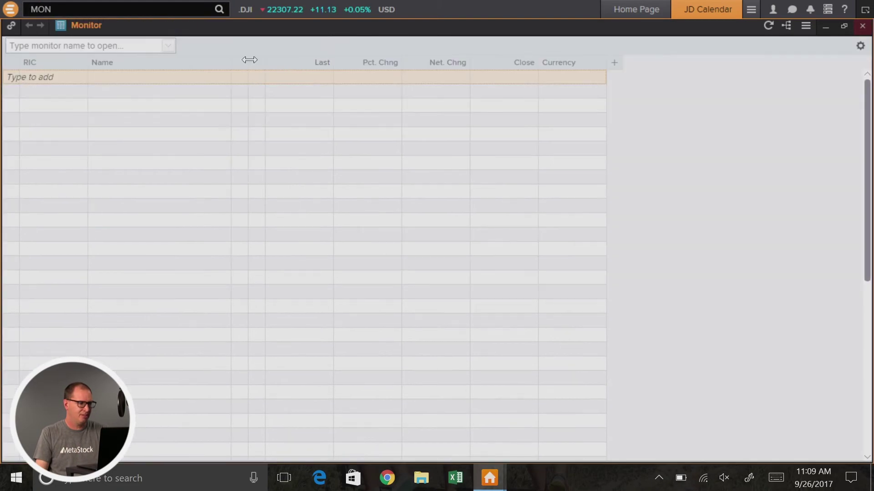
left_click(169, 47)
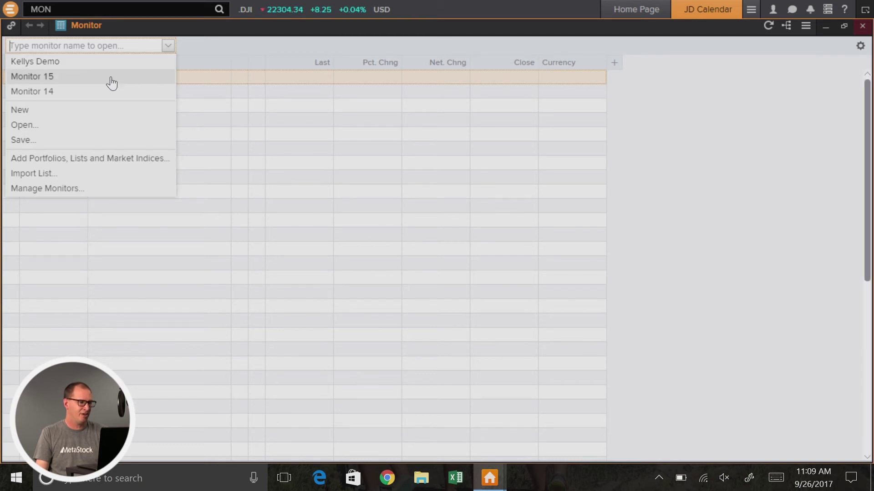
left_click(109, 64)
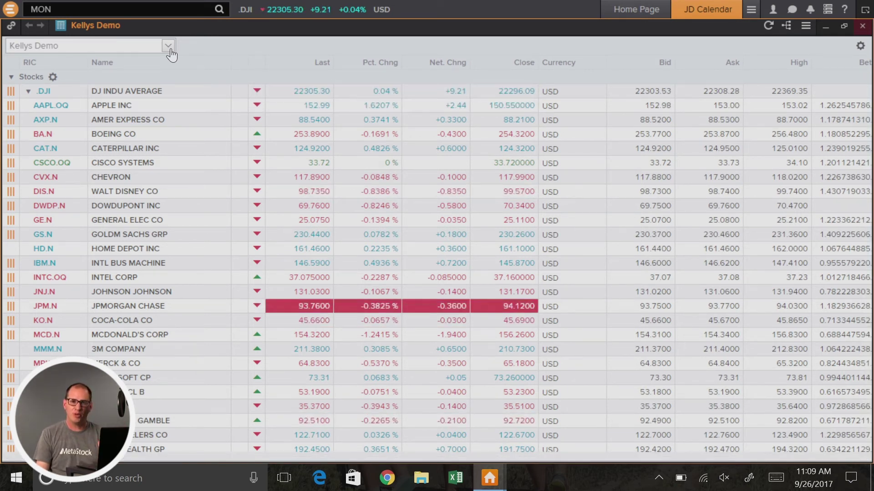
Browse the saved lists available for import into the monitor, including FTSE and MFunds, without importing any
left_click(168, 46)
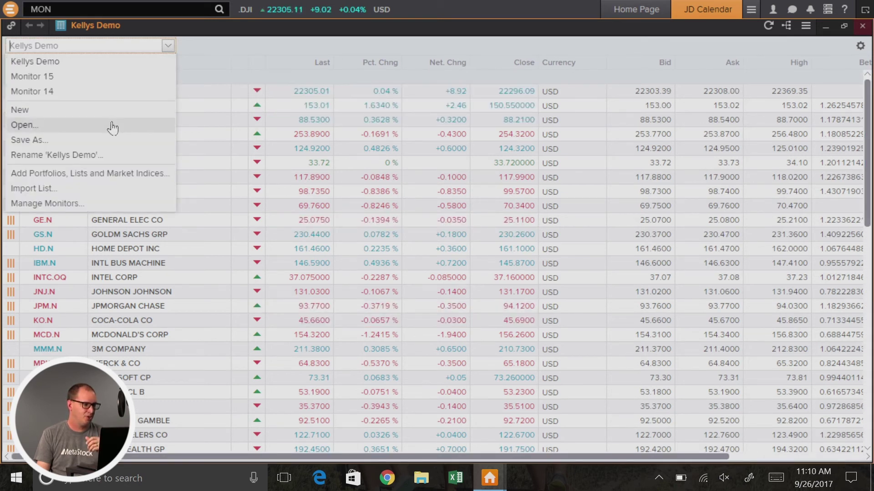
left_click(107, 188)
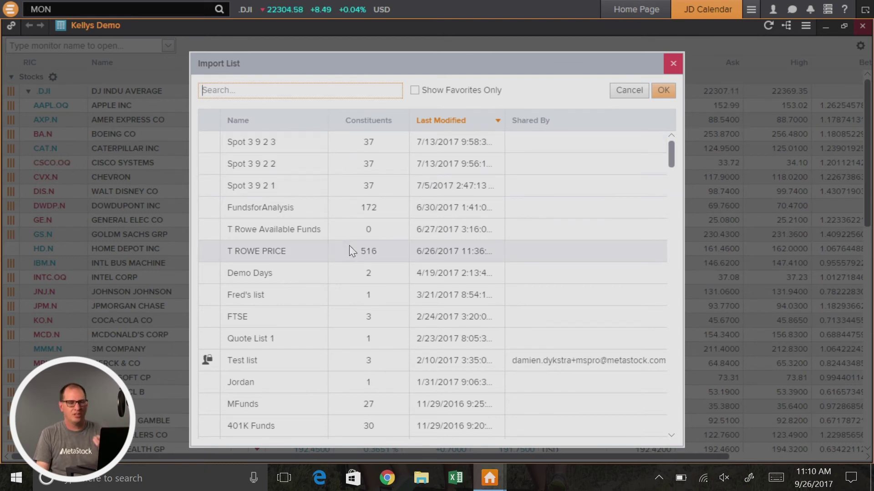
scroll(346, 252, "down", 3)
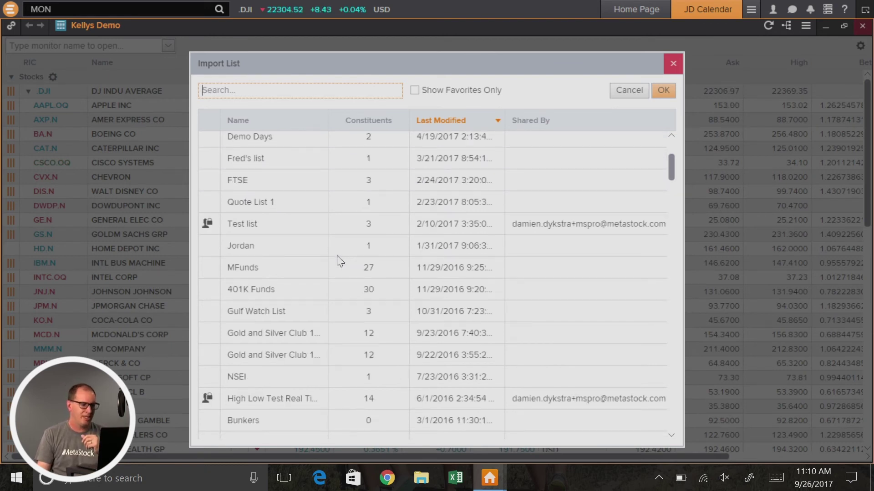
left_click(307, 181)
left_click(301, 245)
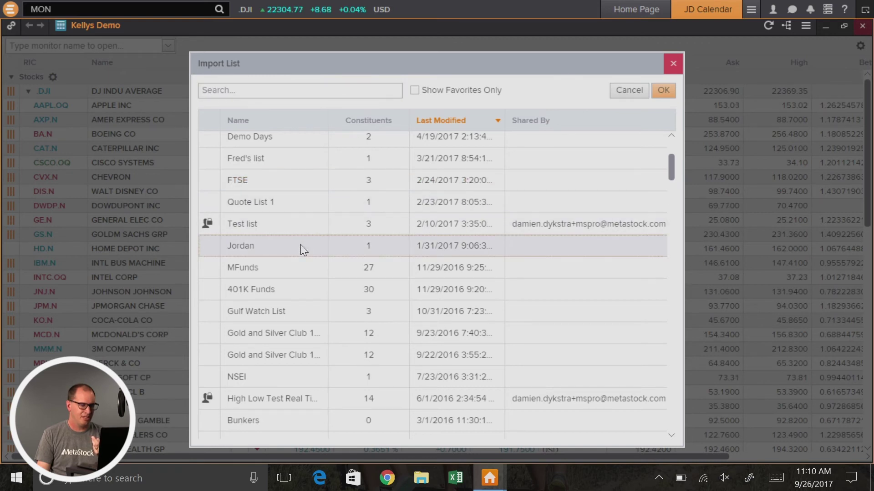
left_click(301, 272)
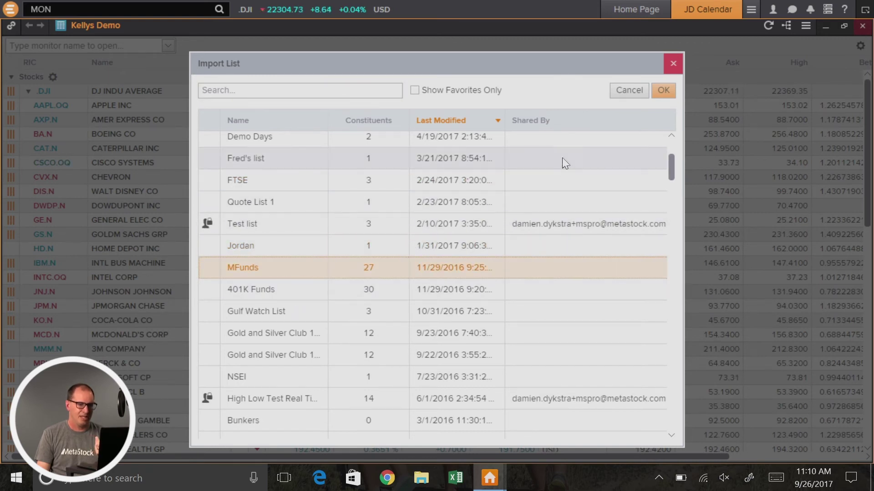
left_click(672, 66)
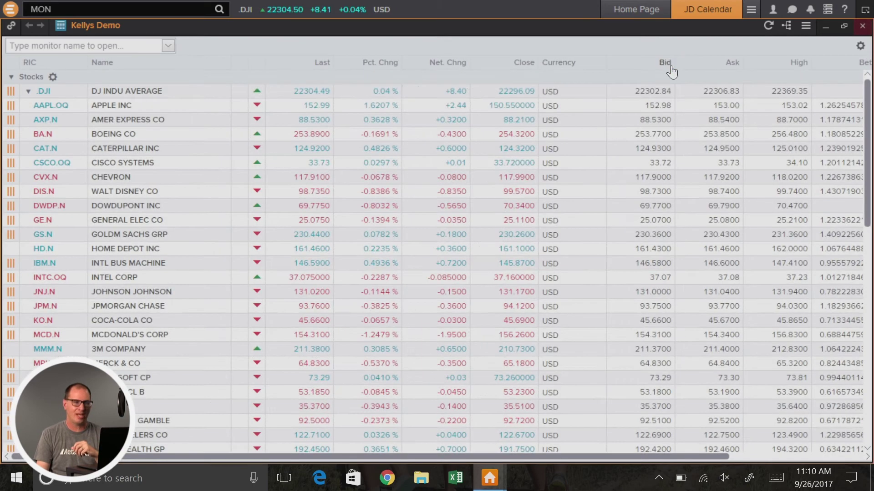
left_click(168, 45)
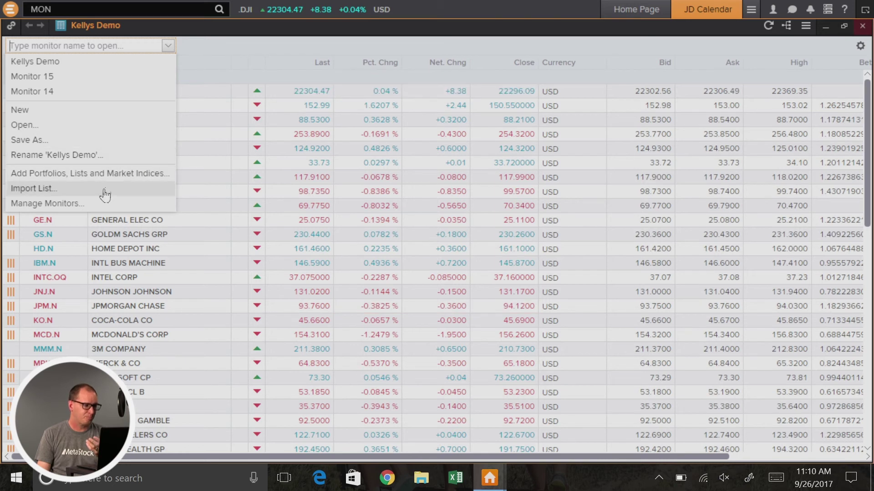
left_click(374, 206)
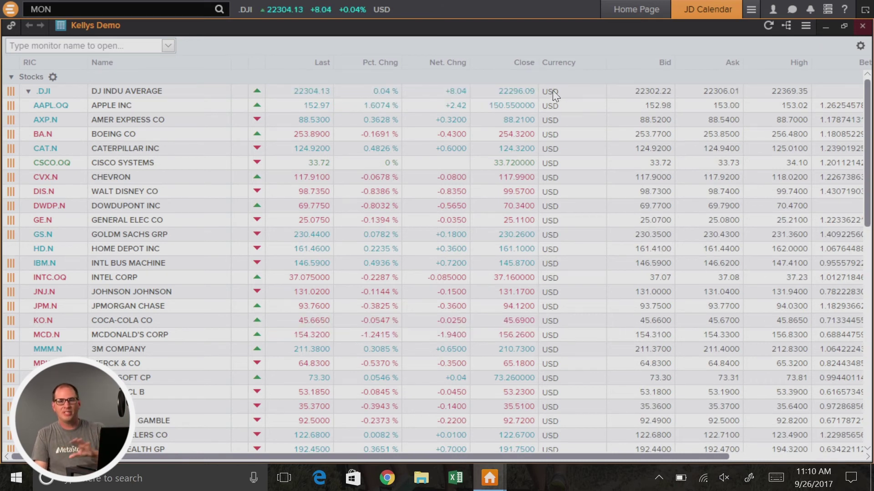
Apply the Earnings column template from the Equity templates to the monitor
left_click(860, 47)
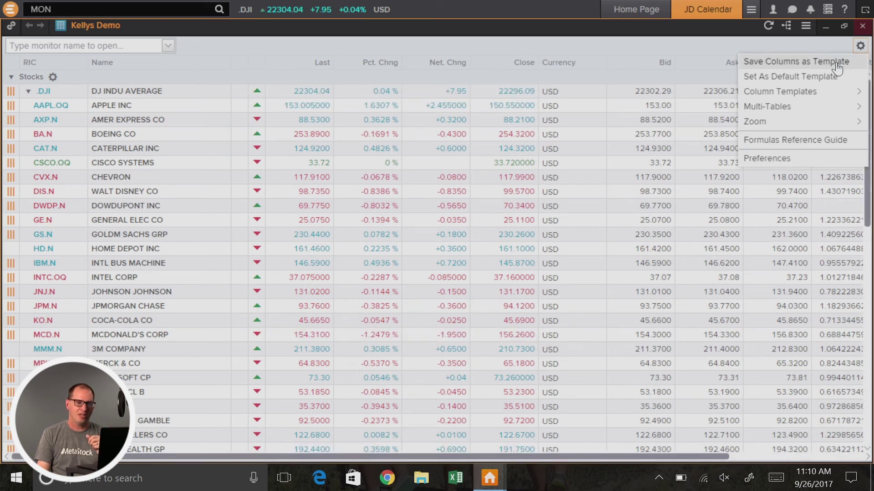
mouse_move(826, 95)
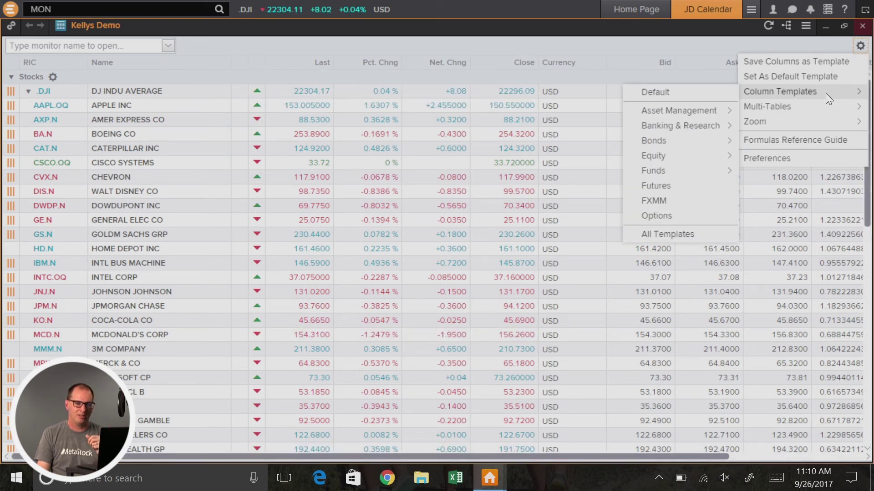
mouse_move(764, 104)
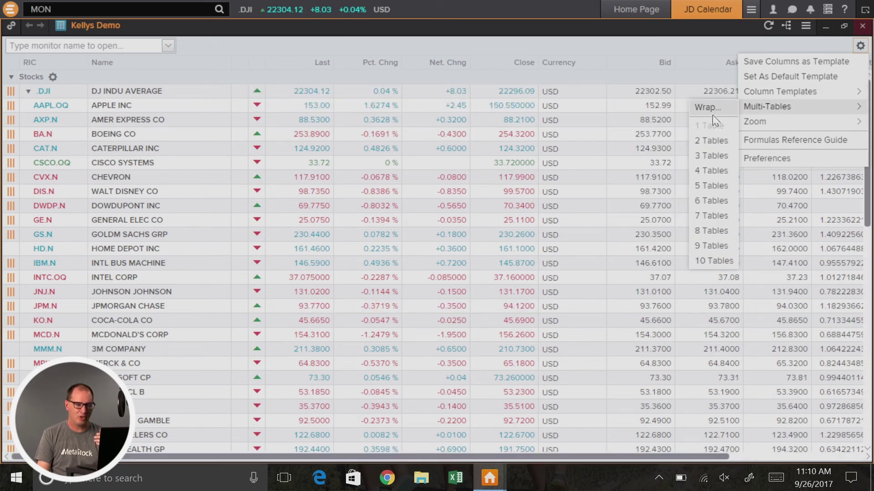
mouse_move(786, 93)
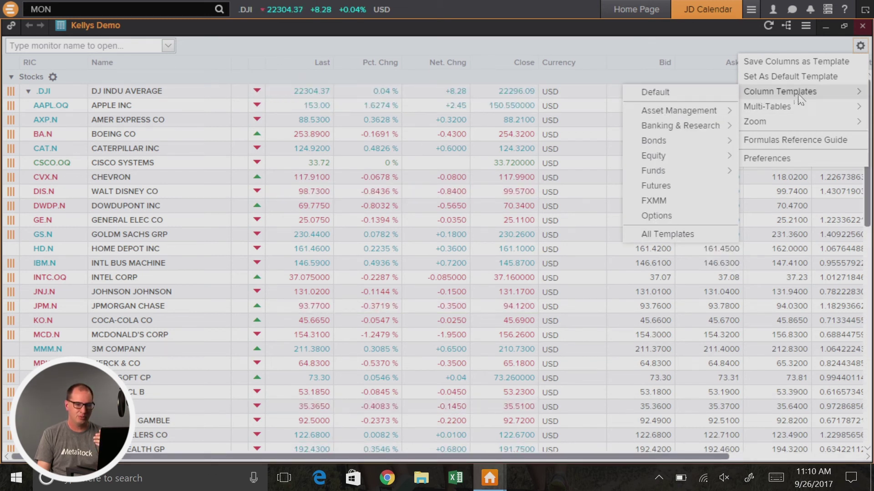
mouse_move(696, 151)
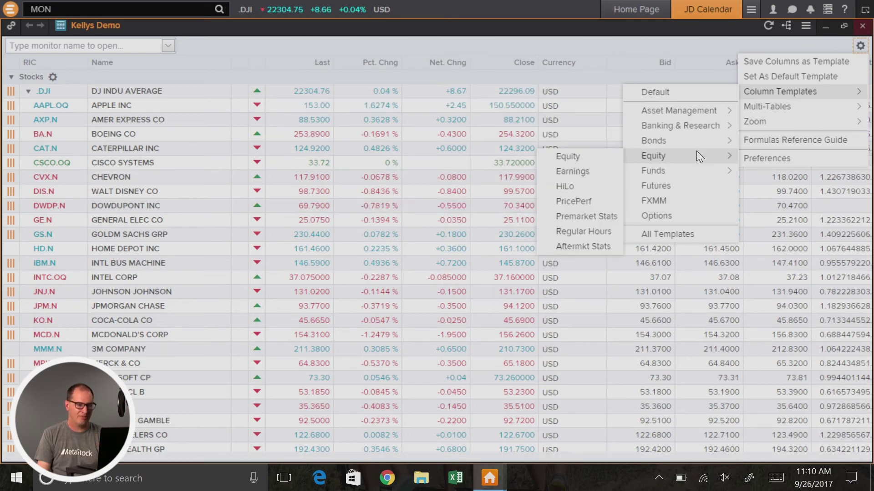
left_click(580, 173)
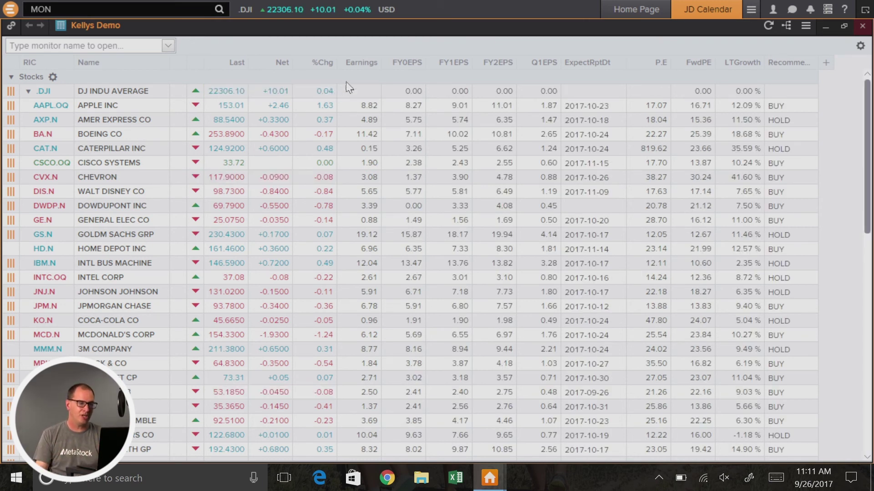
Close the saved demo monitor and launch a new, maximized Monitor with the MON command
mouse_move(593, 71)
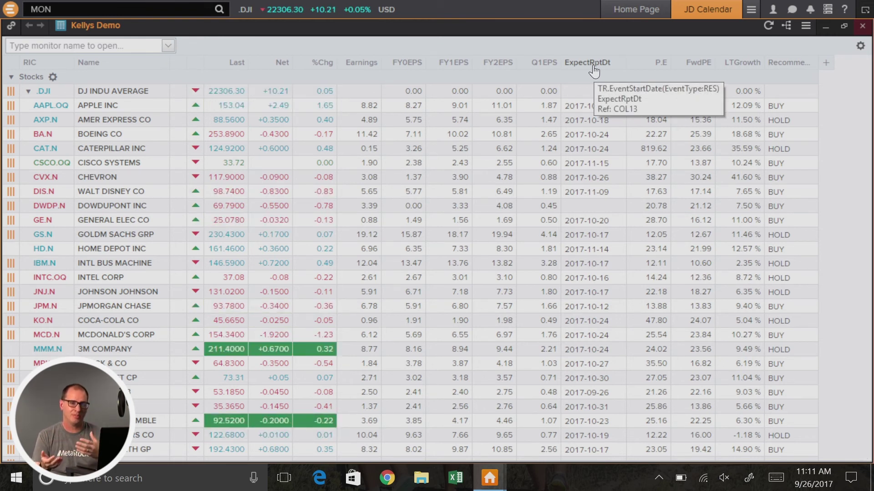
left_click(860, 46)
mouse_move(816, 113)
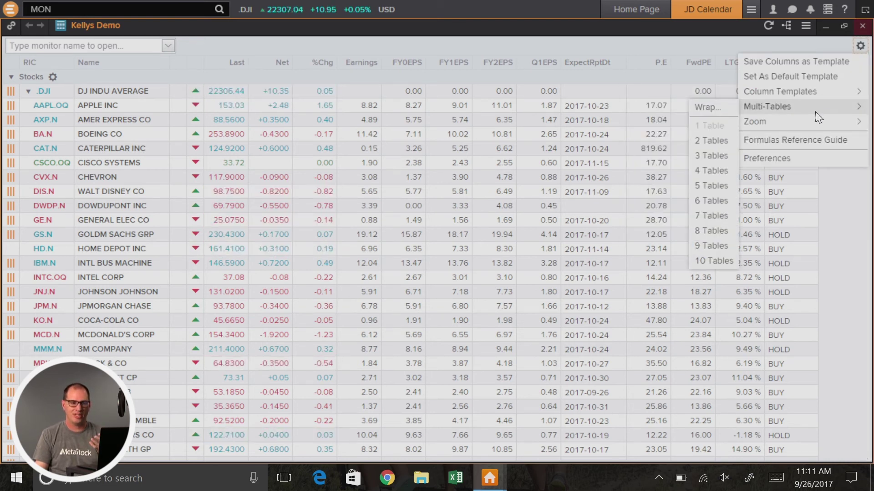
left_click(687, 40)
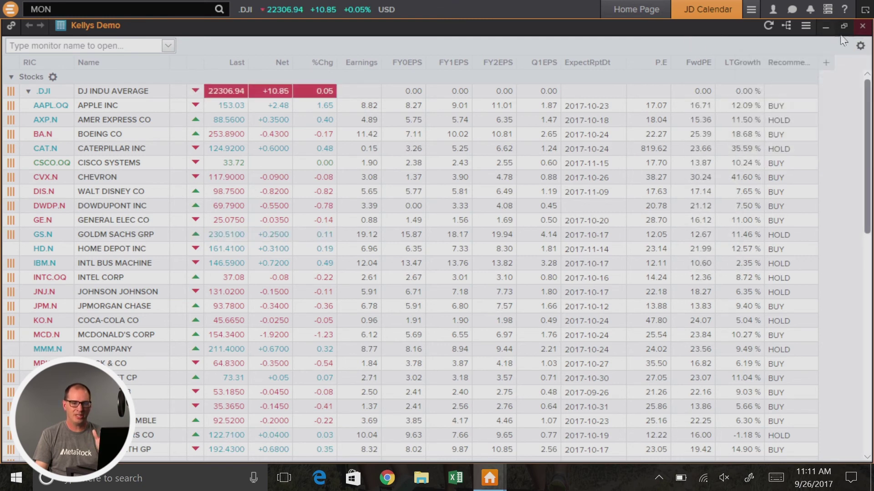
left_click(863, 26)
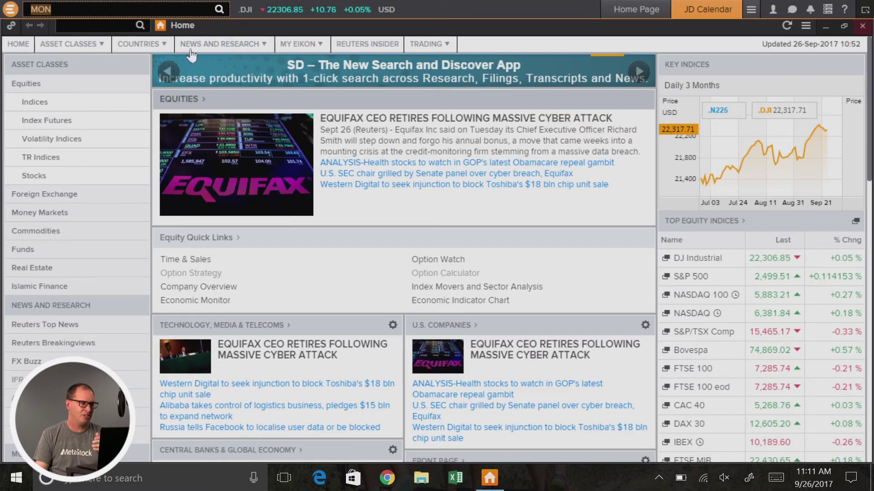
left_click(154, 12)
type("MON")
key("Return")
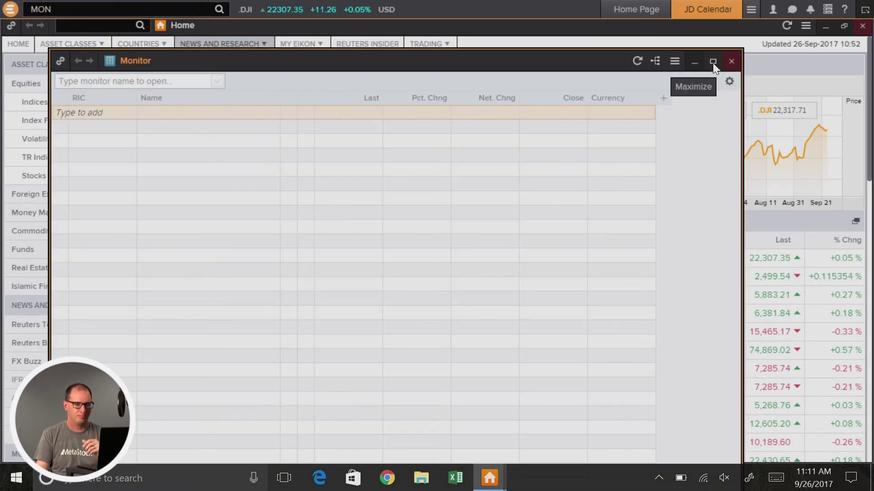
left_click(712, 62)
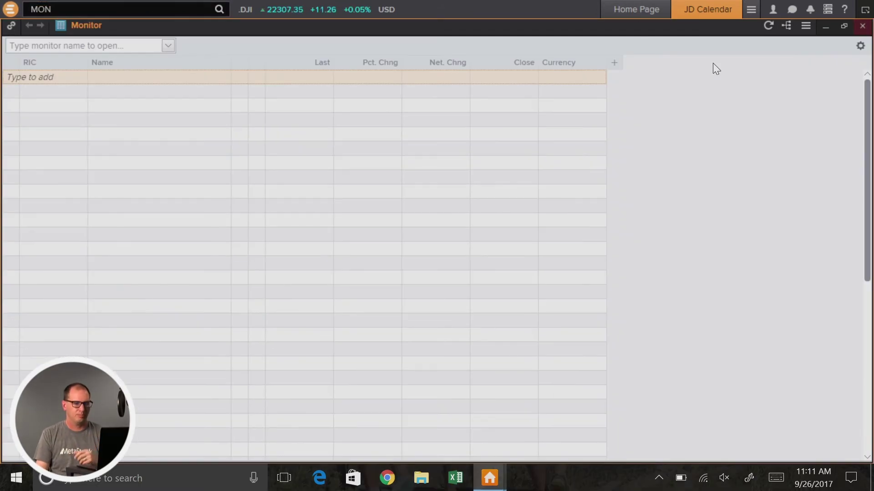
Split the empty monitor into 2 tables using the Multi-Tables option
left_click(861, 46)
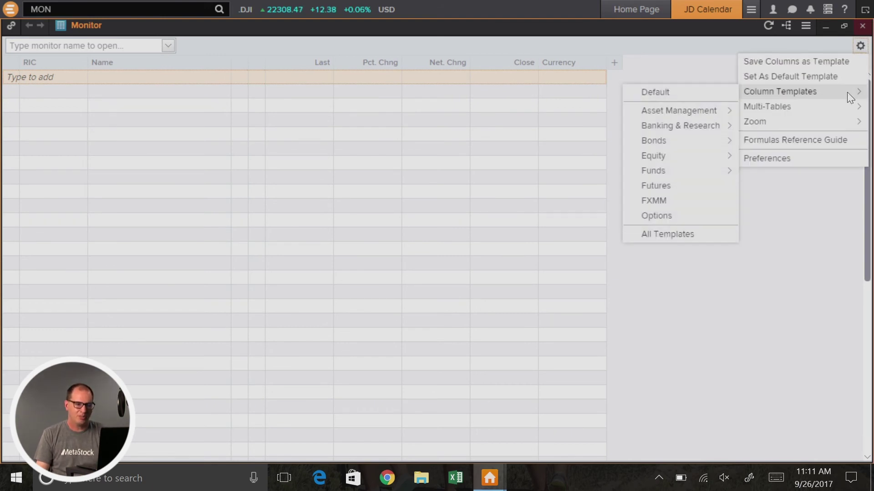
mouse_move(783, 122)
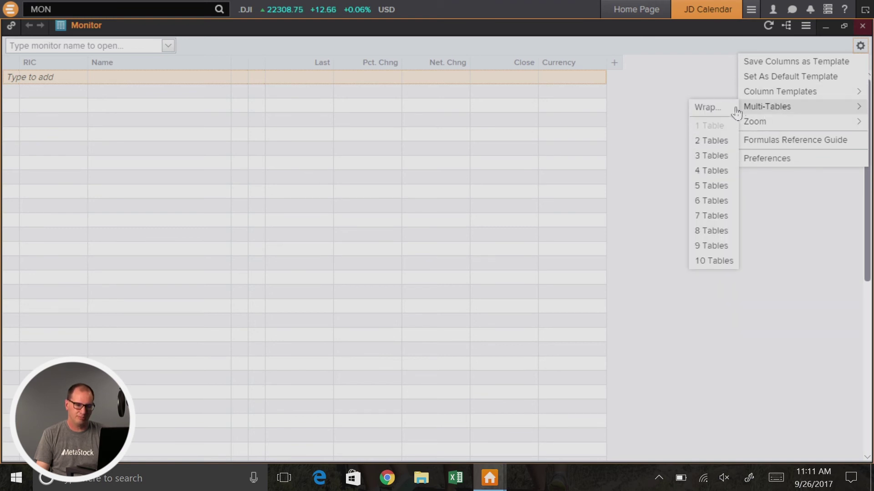
left_click(719, 146)
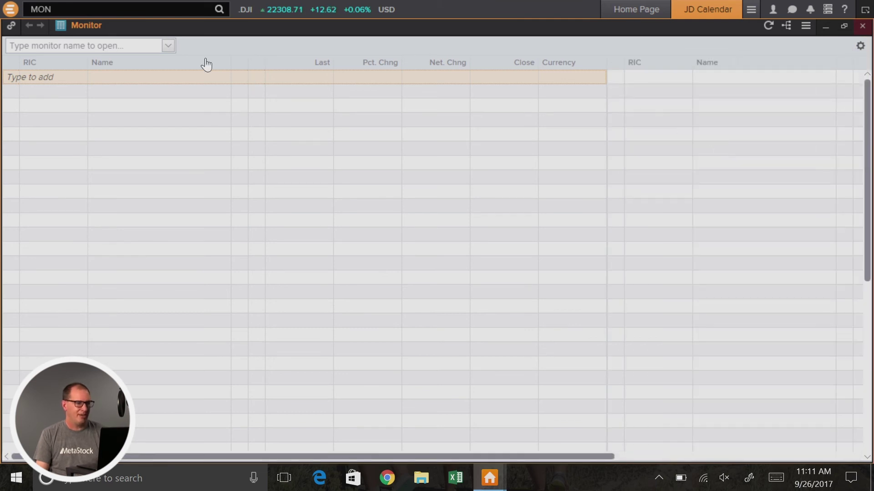
Add the Dow Jones Industrial Average Index (.DJI) to the first table and expand its constituents
left_click(64, 77)
type(".dji")
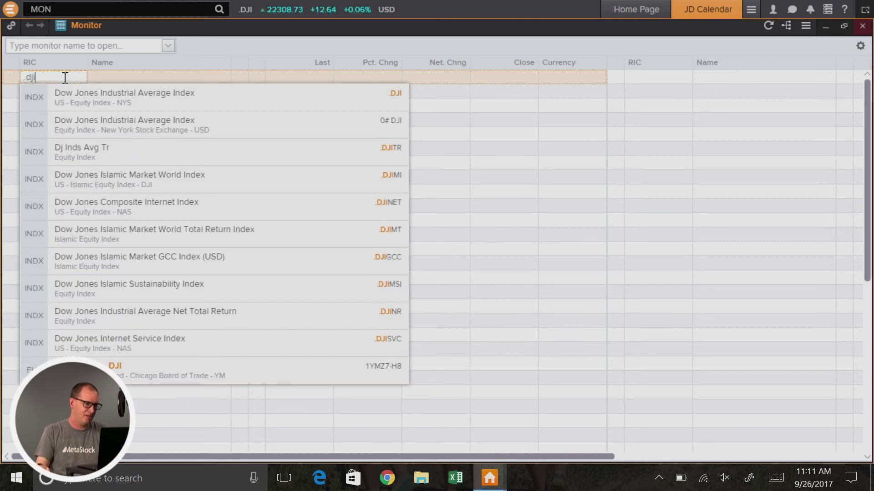
left_click(73, 102)
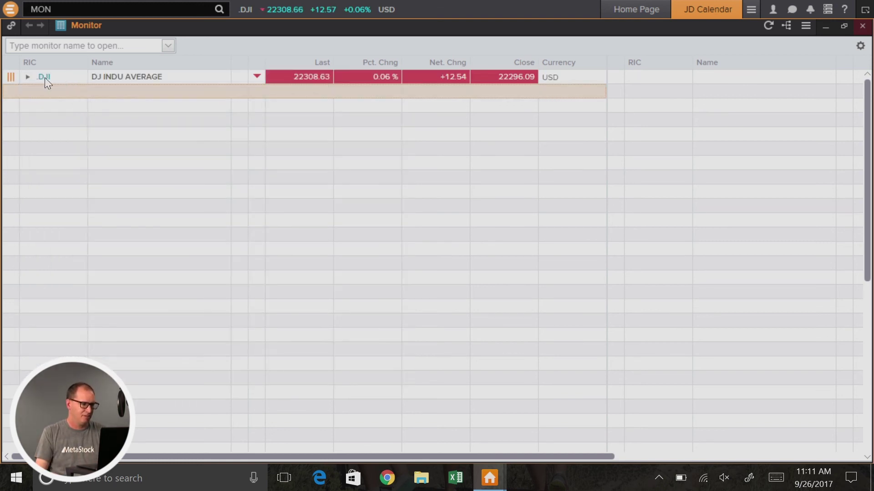
left_click(26, 77)
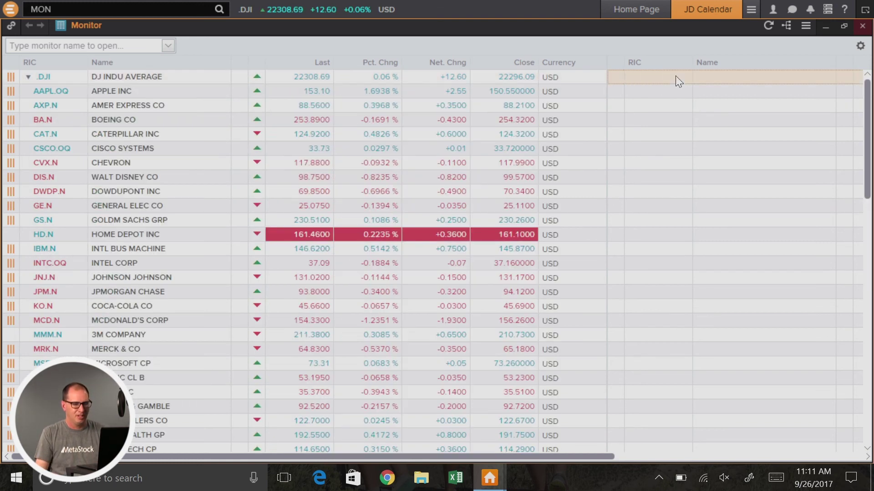
Add the S&P 500 Index (.SPX) to the second table and expand its constituents
type(".")
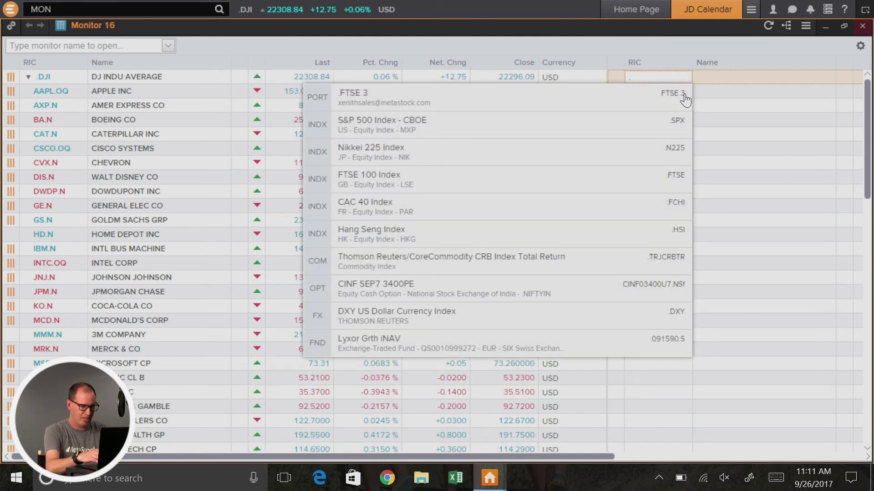
type("SPX")
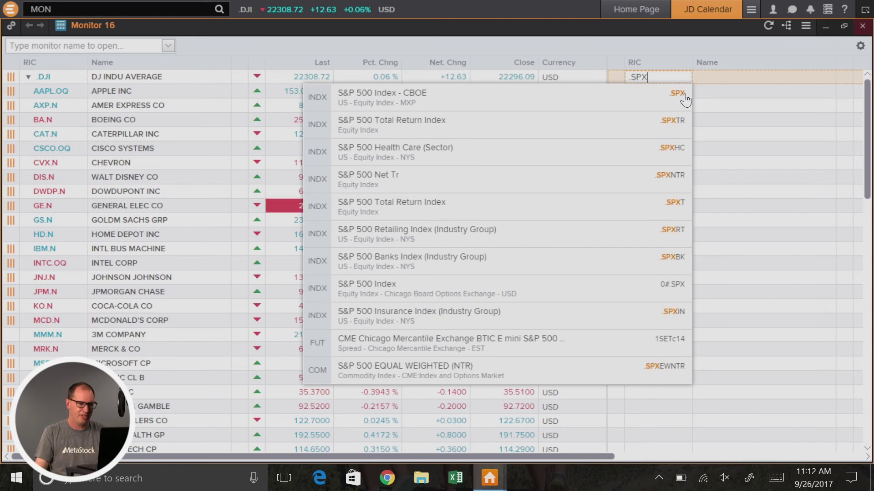
left_click(547, 104)
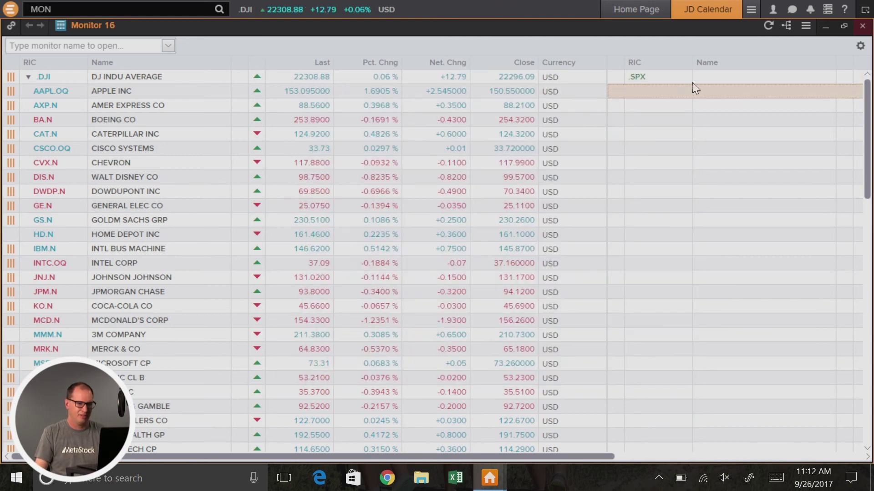
left_click(632, 77)
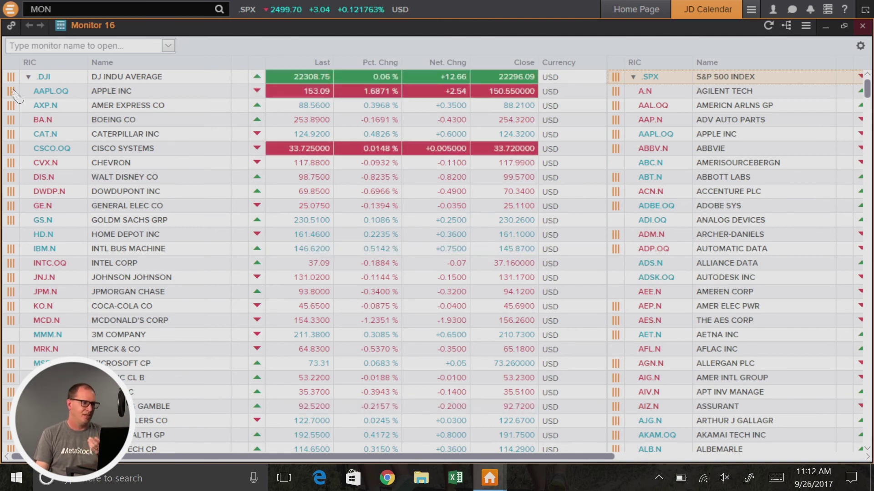
Replace the .DJI list in the first table with the NASDAQ 100 Index (.NDX), expand its constituents and review both tables
left_click(62, 75)
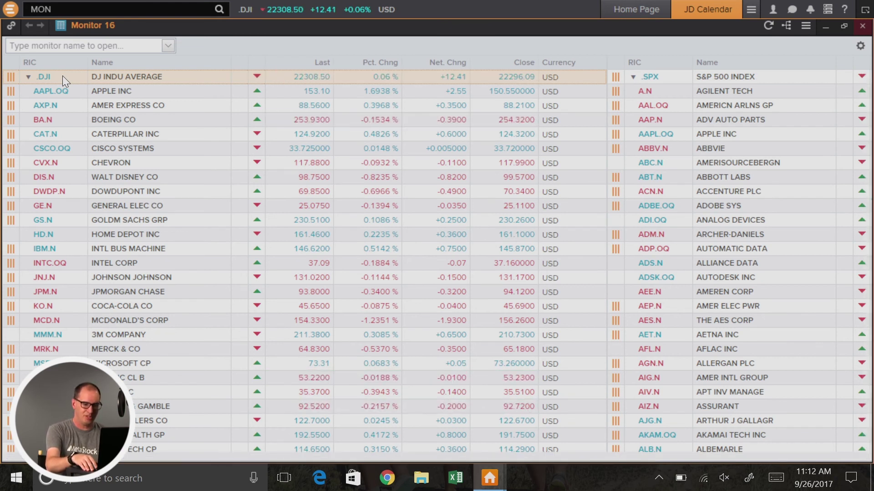
key("Delete")
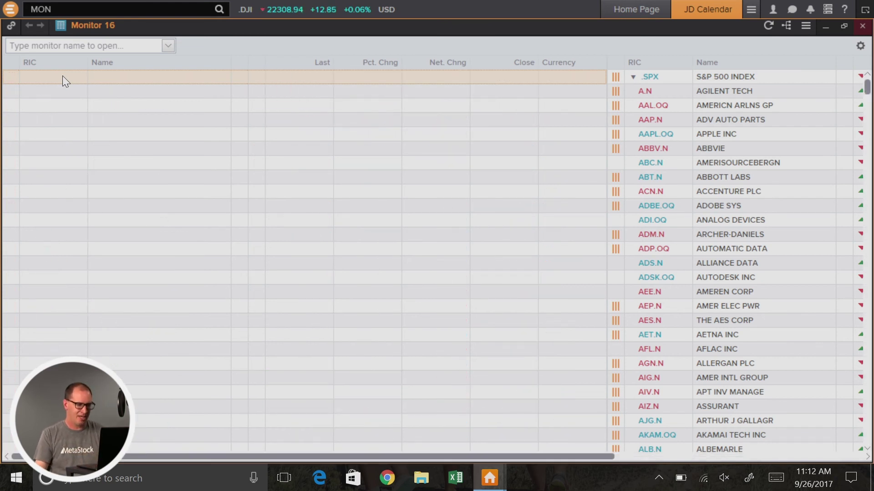
type(".NDX")
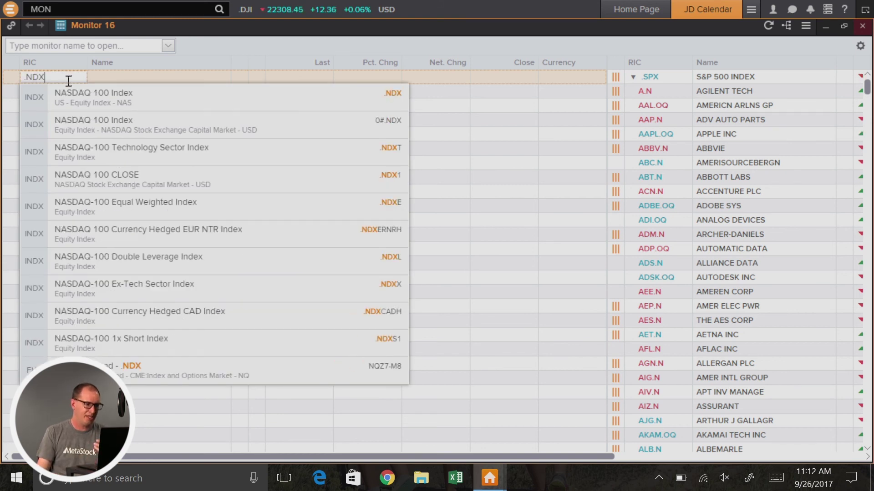
left_click(73, 93)
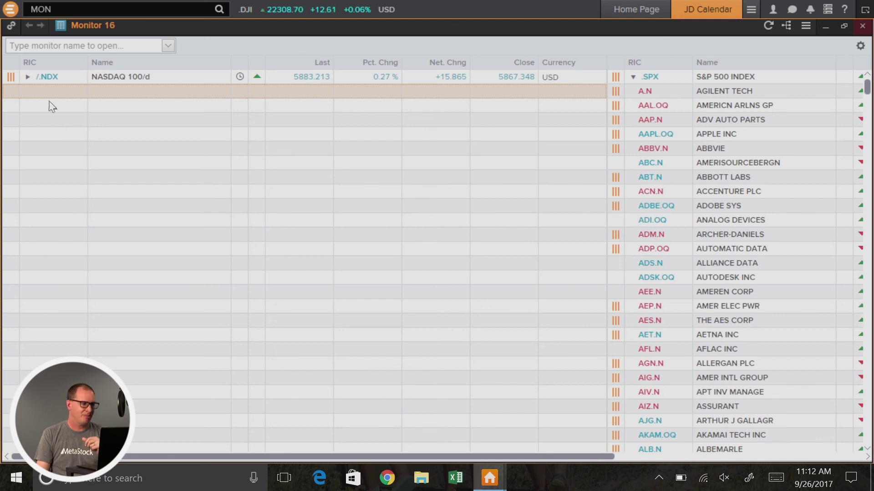
left_click(27, 77)
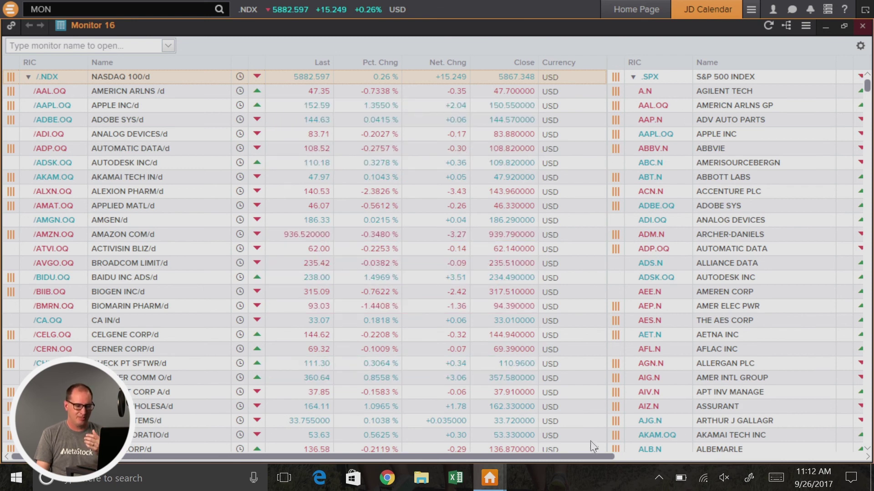
left_click_drag(589, 457, 731, 456)
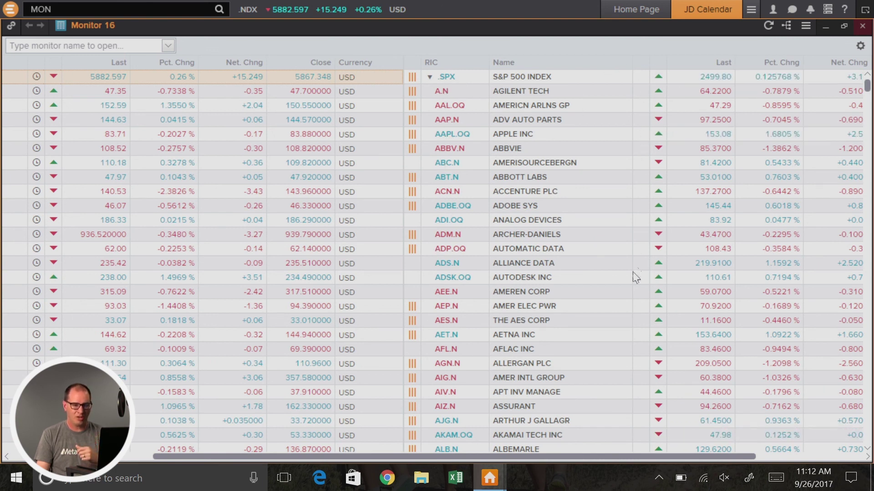
left_click_drag(579, 457, 345, 452)
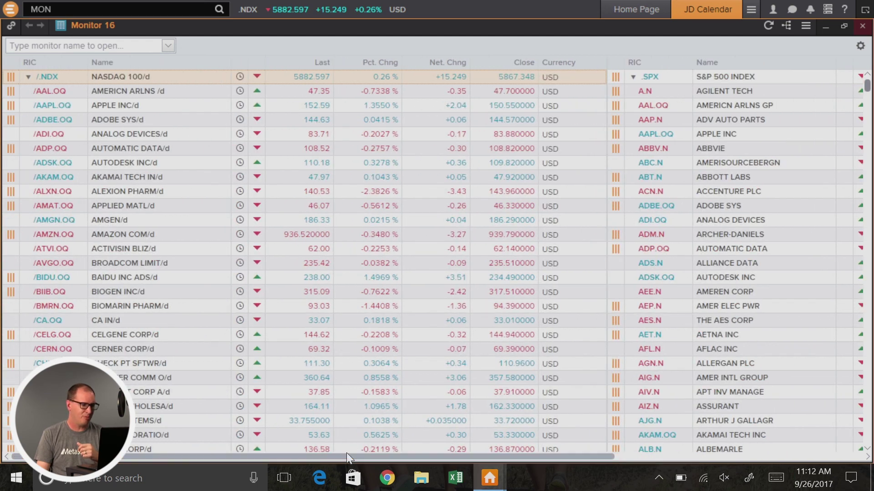